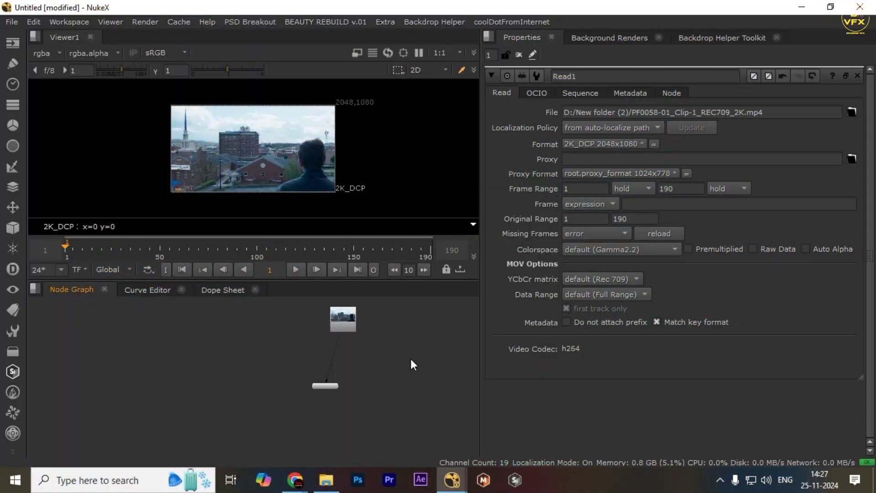
Set the project's frame range to end at frame 18.
{"action": "key", "text": "s"}
{"action": "scroll", "coordinate": [638, 338], "scroll_direction": "down", "scroll_amount": 5}
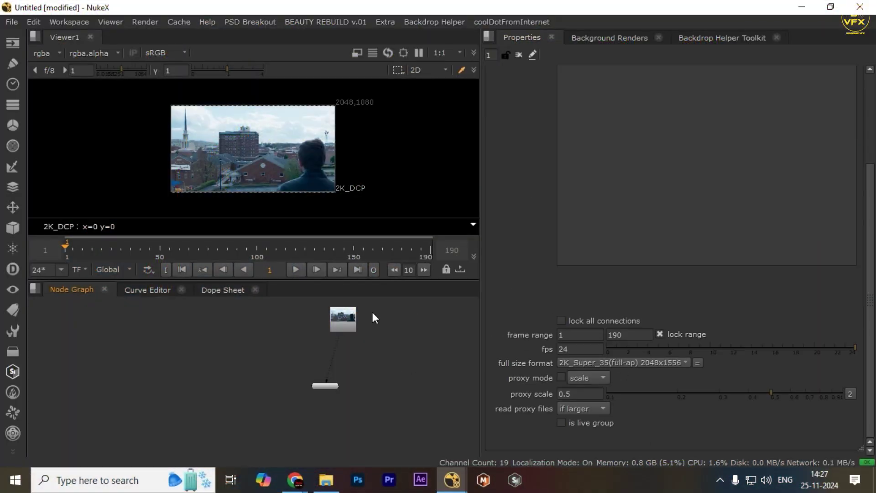
{"action": "double_click", "coordinate": [628, 337]}
{"action": "type", "text": "18"}
{"action": "left_click", "coordinate": [415, 345]}
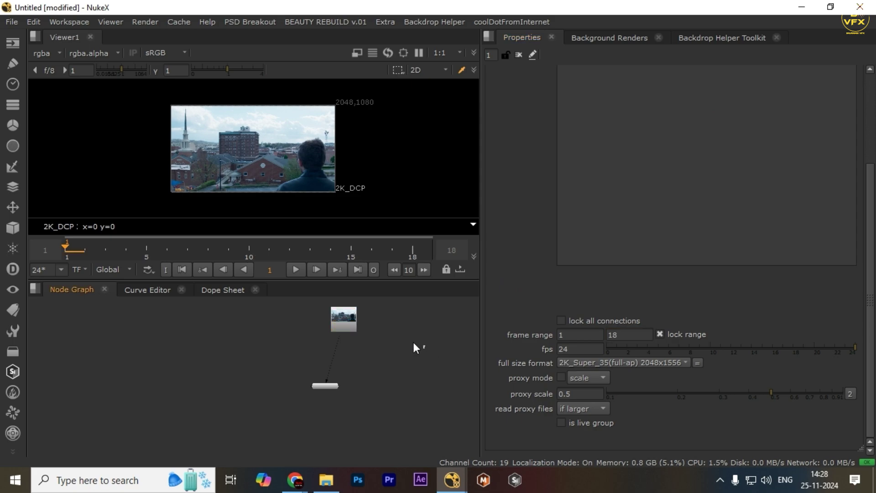
Set the project's full size format to 2K_DCP 2048x1080.
{"action": "scroll", "coordinate": [354, 316], "scroll_direction": "up", "scroll_amount": 2}
{"action": "middle_click_drag", "start_coordinate": [355, 315], "coordinate": [311, 363]}
{"action": "left_click_drag", "start_coordinate": [312, 364], "coordinate": [279, 344]}
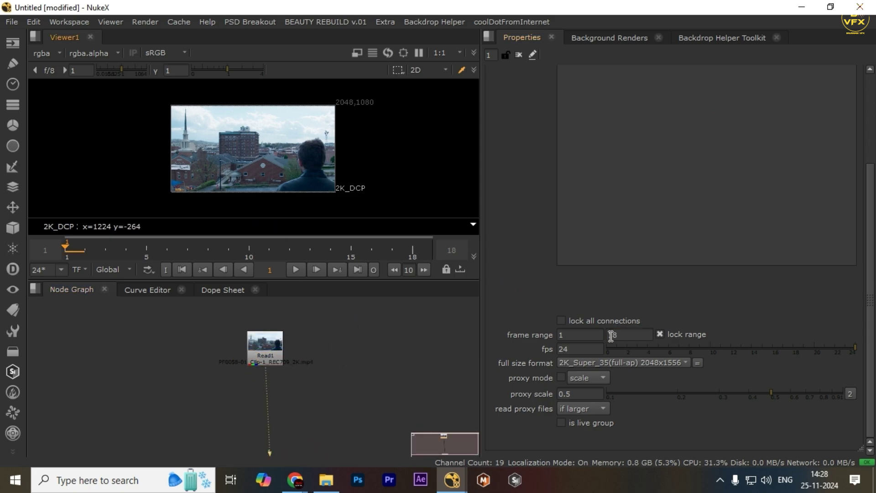
{"action": "left_click", "coordinate": [608, 365]}
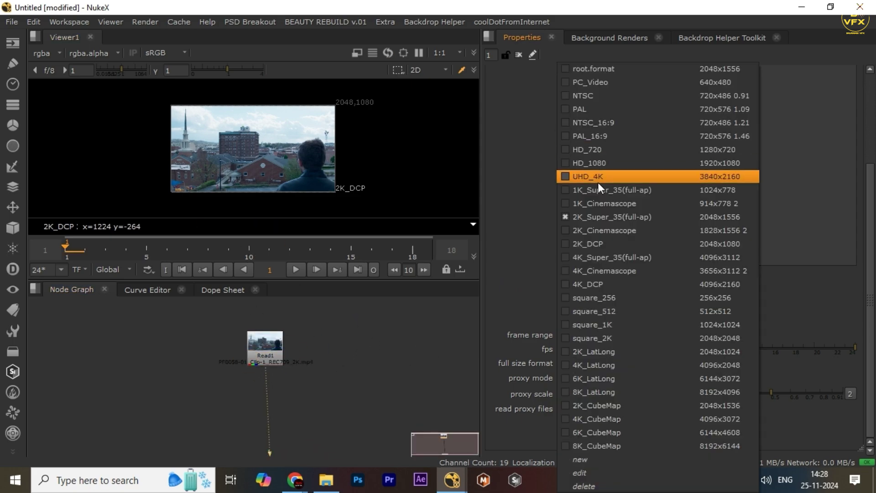
{"action": "left_click", "coordinate": [599, 244]}
{"action": "left_click_drag", "start_coordinate": [263, 370], "coordinate": [273, 365]}
Examine the city footage in the enlarged viewer.
{"action": "key", "text": "space"}
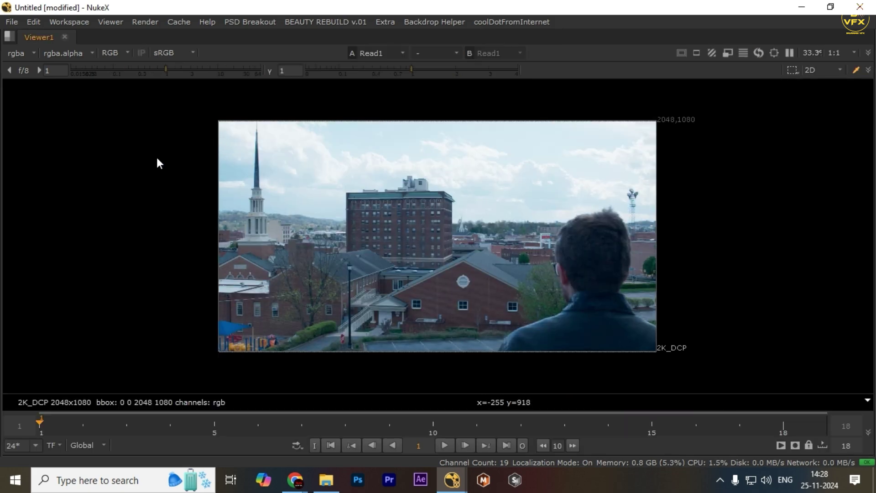
{"action": "left_click_drag", "start_coordinate": [148, 162], "coordinate": [631, 280]}
{"action": "left_click_drag", "start_coordinate": [690, 197], "coordinate": [546, 227]}
{"action": "key", "text": "space"}
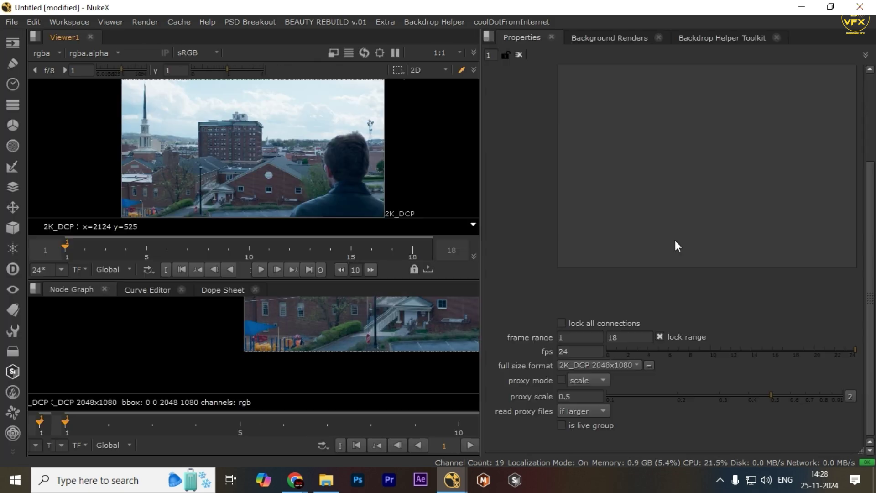
Move the Viewer node away from the Read node to free space in the node graph.
{"action": "scroll", "coordinate": [322, 375], "scroll_direction": "down", "scroll_amount": 8}
{"action": "middle_click_drag", "start_coordinate": [349, 392], "coordinate": [388, 345]}
{"action": "left_click", "coordinate": [358, 367]}
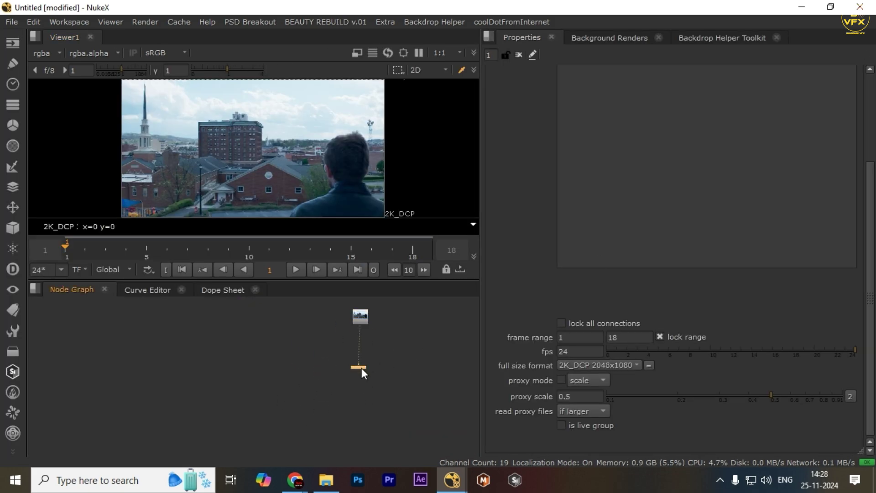
{"action": "left_click_drag", "start_coordinate": [361, 368], "coordinate": [267, 415]}
{"action": "middle_click_drag", "start_coordinate": [365, 354], "coordinate": [354, 410]}
{"action": "left_click_drag", "start_coordinate": [277, 366], "coordinate": [439, 401]}
{"action": "left_click_drag", "start_coordinate": [398, 355], "coordinate": [390, 356]}
{"action": "scroll", "coordinate": [365, 370], "scroll_direction": "up", "scroll_amount": 4}
{"action": "left_click", "coordinate": [343, 397]}
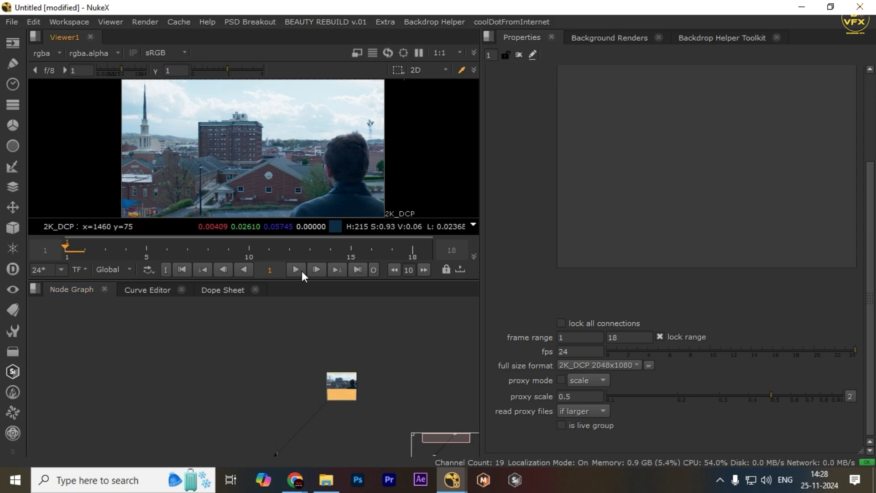
{"action": "scroll", "coordinate": [246, 310], "scroll_direction": "down", "scroll_amount": 2}
{"action": "left_click_drag", "start_coordinate": [164, 117], "coordinate": [370, 164], "text": "ctrl+shift"}
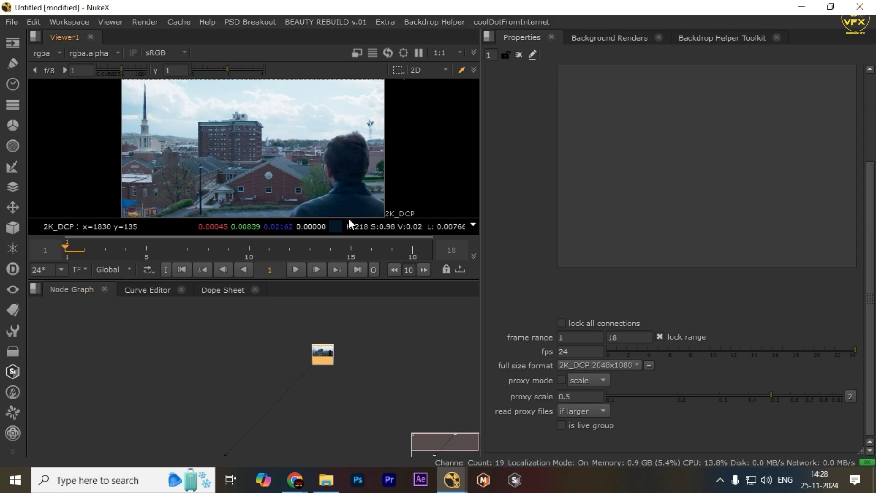
Add a Shuffle node and place it beneath the Read node, in the connection to the viewer.
{"action": "left_click", "coordinate": [256, 393]}
{"action": "key", "text": "Tab"}
{"action": "type", "text": "shuffle"}
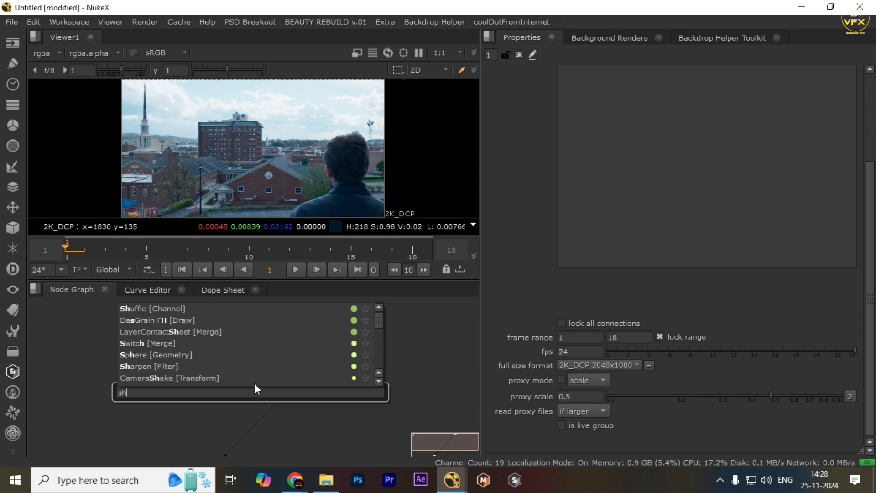
{"action": "key", "text": "Return"}
{"action": "left_click_drag", "start_coordinate": [237, 393], "coordinate": [355, 404]}
{"action": "left_click_drag", "start_coordinate": [248, 389], "coordinate": [483, 444]}
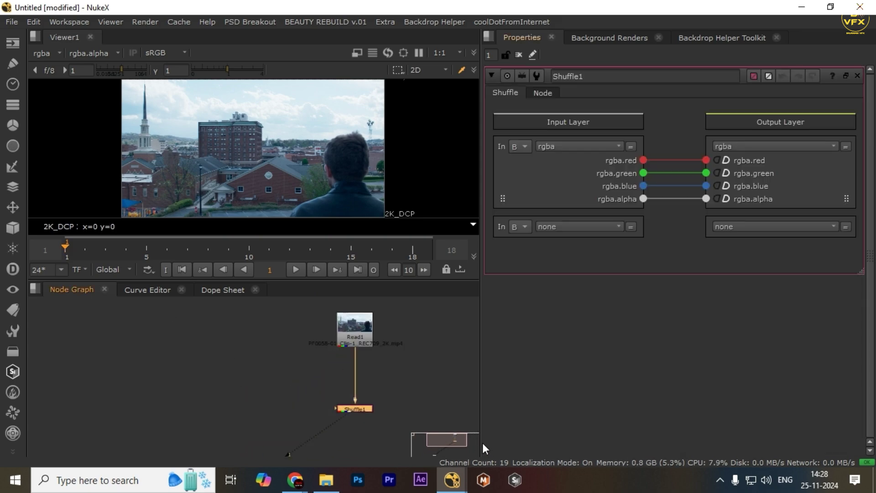
Remove the green and blue channels from Shuffle1's output, keeping only red and alpha.
{"action": "left_click_drag", "start_coordinate": [411, 392], "coordinate": [313, 438]}
{"action": "left_click", "coordinate": [716, 173]}
{"action": "left_click", "coordinate": [716, 186]}
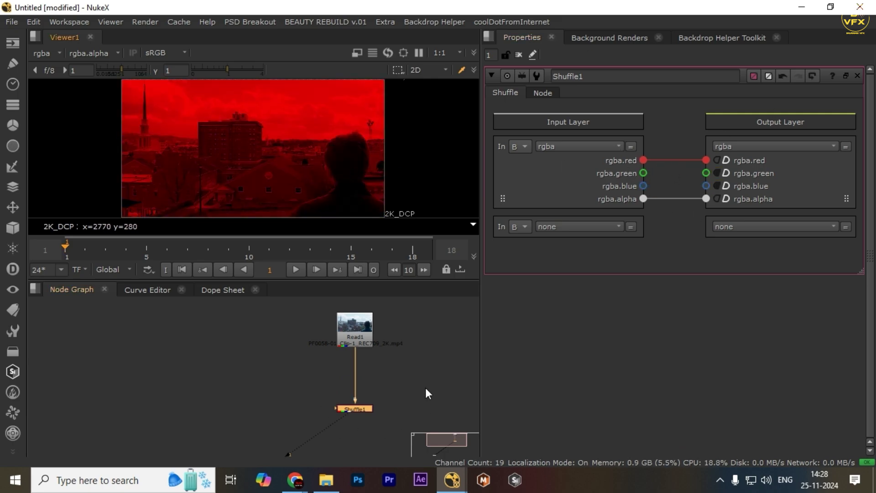
Paste a second Shuffle node beside the first and connect its input to the Read node.
{"action": "scroll", "coordinate": [318, 388], "scroll_direction": "down", "scroll_amount": 2}
{"action": "middle_click_drag", "start_coordinate": [309, 399], "coordinate": [247, 412]}
{"action": "left_click", "coordinate": [320, 408]}
{"action": "key", "text": "ctrl+v"}
{"action": "scroll", "coordinate": [320, 407], "scroll_direction": "up", "scroll_amount": 1}
{"action": "left_click_drag", "start_coordinate": [322, 407], "coordinate": [342, 407]}
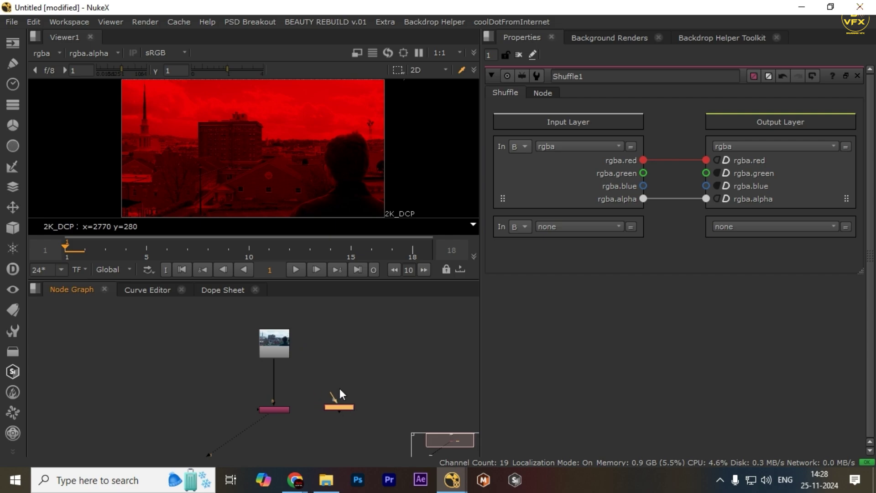
{"action": "left_click_drag", "start_coordinate": [321, 307], "coordinate": [216, 374], "text": "shift"}
{"action": "key", "text": "y"}
{"action": "left_click", "coordinate": [259, 378]}
Make Shuffle2 output only green and alpha, and insert a corner Dot in its connection from the Read node.
{"action": "left_click", "coordinate": [329, 406]}
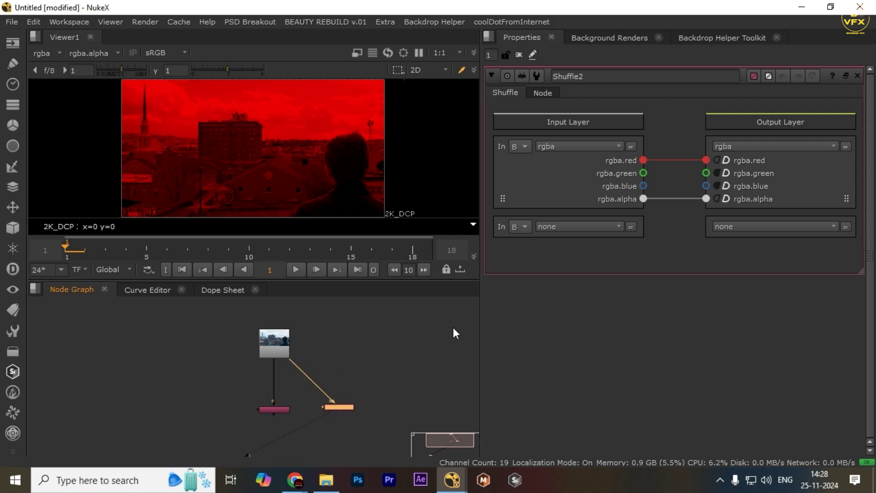
{"action": "left_click", "coordinate": [708, 172]}
{"action": "left_click", "coordinate": [707, 161]}
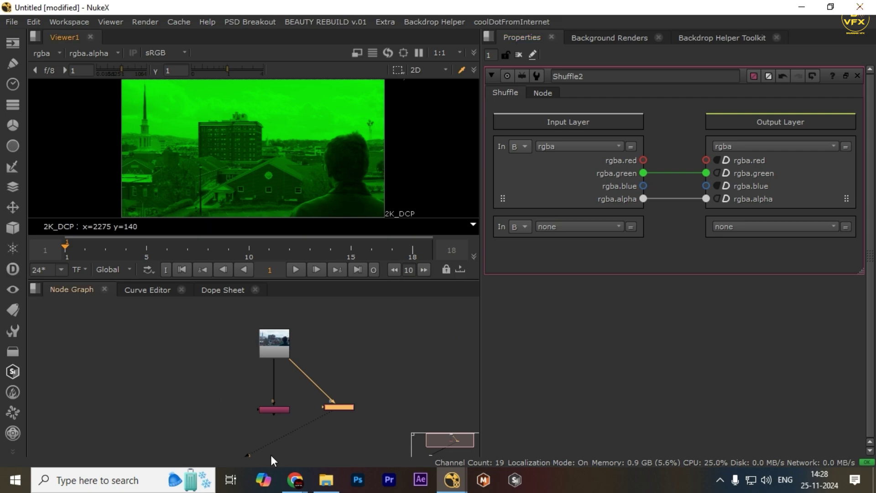
{"action": "left_click_drag", "start_coordinate": [373, 386], "coordinate": [331, 420]}
{"action": "key", "text": "comma"}
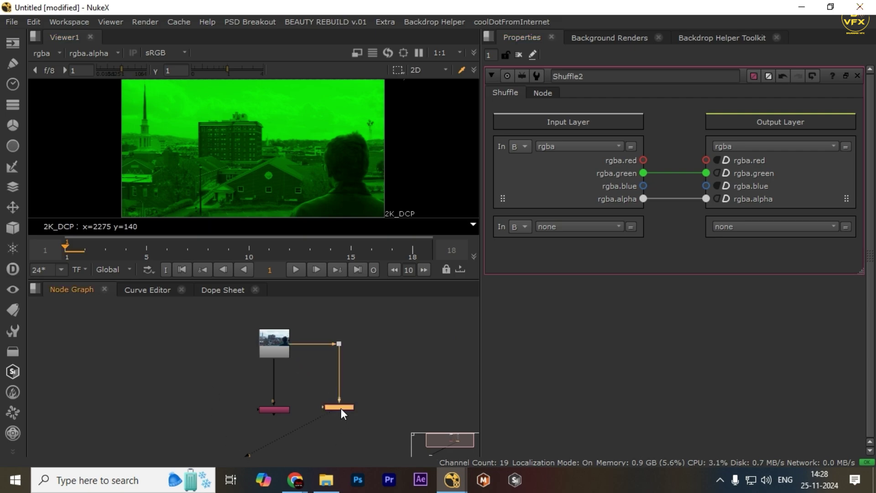
Paste a third Shuffle node, connect it to the existing Dot, and insert another corner Dot in its connection.
{"action": "left_click", "coordinate": [385, 390]}
{"action": "key", "text": "ctrl+v"}
{"action": "mouse_move", "coordinate": [385, 393]}
{"action": "left_mouse_down"}
{"action": "mouse_move", "coordinate": [414, 404]}
{"action": "mouse_move", "coordinate": [339, 343]}
{"action": "left_mouse_up"}
{"action": "mouse_move", "coordinate": [432, 362]}
{"action": "left_mouse_down"}
{"action": "mouse_move", "coordinate": [368, 447]}
{"action": "mouse_move", "coordinate": [381, 429]}
{"action": "left_mouse_up"}
{"action": "key", "text": "."}
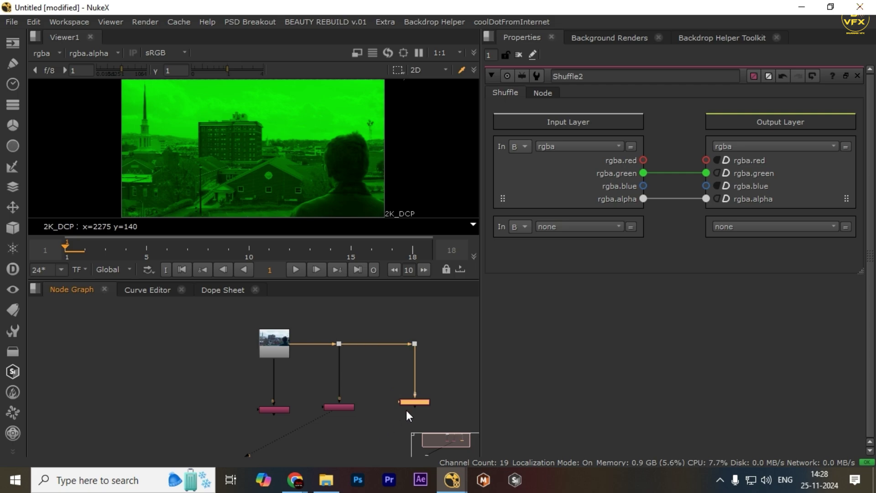
Make Shuffle3 output only blue and alpha, and show it in the viewer.
{"action": "double_click", "coordinate": [412, 404]}
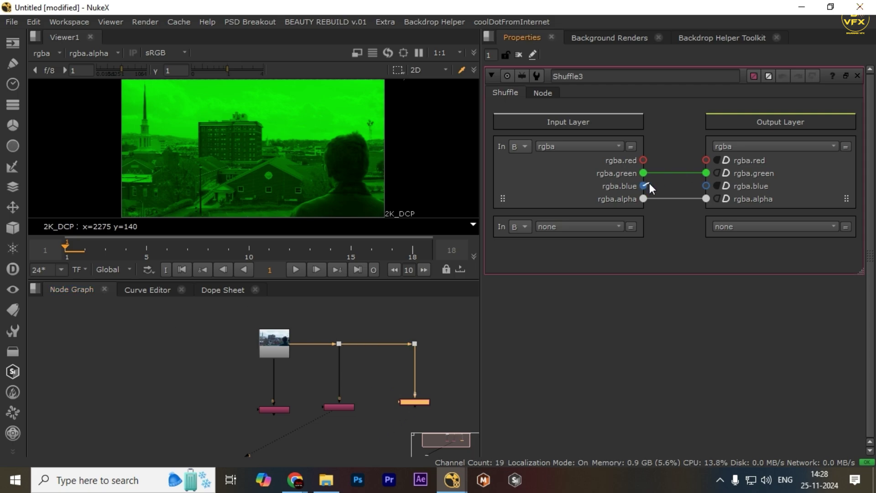
{"action": "left_click_drag", "start_coordinate": [644, 186], "coordinate": [706, 186]}
{"action": "left_click", "coordinate": [706, 173]}
{"action": "left_click_drag", "start_coordinate": [454, 374], "coordinate": [405, 415]}
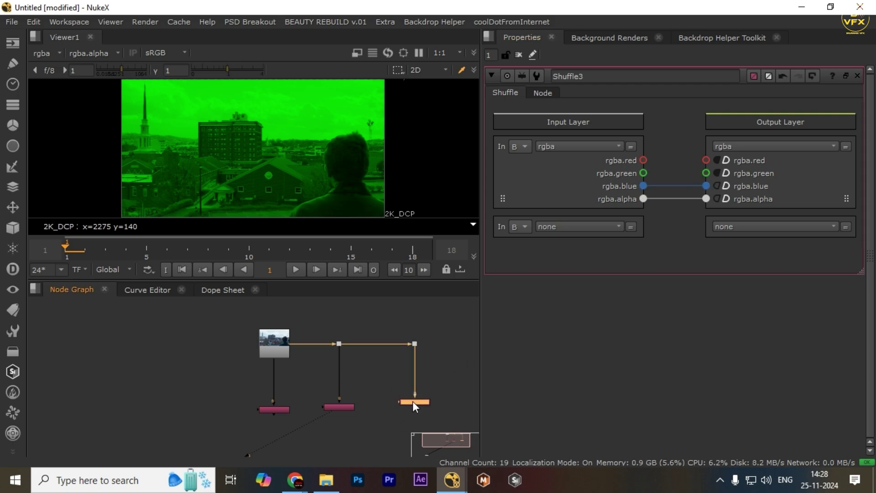
{"action": "key", "text": "1"}
Add a Merge node below the Shuffle nodes and connect Shuffle1 and Shuffle2 to its inputs.
{"action": "scroll", "coordinate": [284, 359], "scroll_direction": "down", "scroll_amount": 1}
{"action": "middle_click_drag", "start_coordinate": [280, 397], "coordinate": [299, 356]}
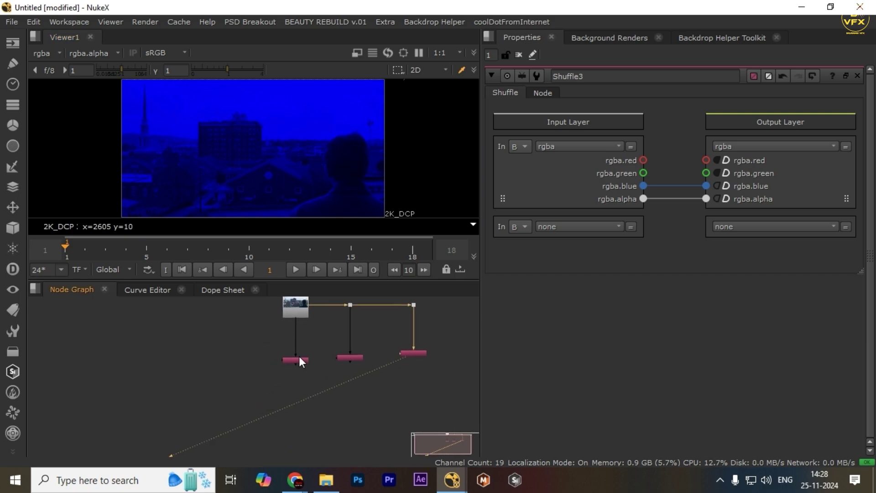
{"action": "scroll", "coordinate": [362, 355], "scroll_direction": "up", "scroll_amount": 3}
{"action": "left_click", "coordinate": [363, 352]}
{"action": "scroll", "coordinate": [354, 355], "scroll_direction": "down", "scroll_amount": 1}
{"action": "middle_click_drag", "start_coordinate": [354, 356], "coordinate": [325, 378]}
{"action": "left_click_drag", "start_coordinate": [166, 357], "coordinate": [241, 377]}
{"action": "middle_click_drag", "start_coordinate": [319, 398], "coordinate": [292, 380]}
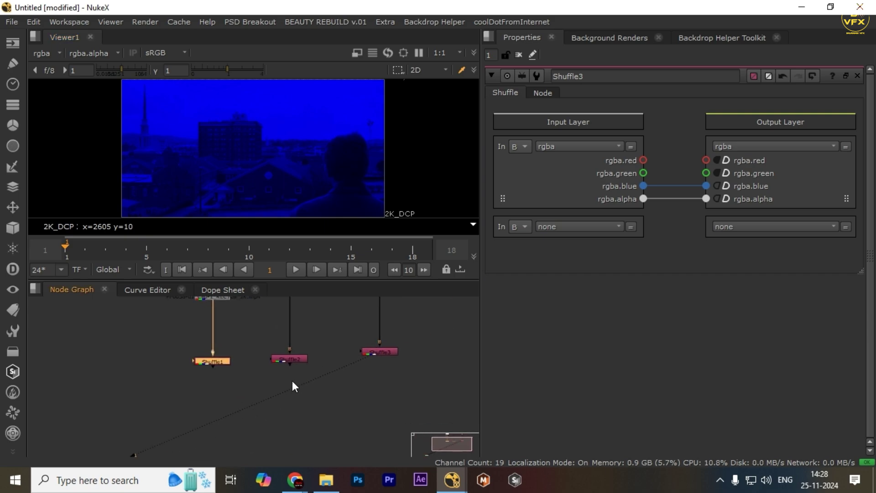
{"action": "left_click", "coordinate": [293, 413]}
{"action": "key", "text": "m"}
{"action": "mouse_move", "coordinate": [287, 406]}
{"action": "left_mouse_down"}
{"action": "mouse_move", "coordinate": [204, 373]}
{"action": "mouse_move", "coordinate": [217, 355]}
{"action": "mouse_move", "coordinate": [244, 366]}
{"action": "mouse_move", "coordinate": [286, 359]}
{"action": "mouse_move", "coordinate": [298, 415]}
{"action": "left_mouse_up"}
{"action": "left_click", "coordinate": [284, 398]}
{"action": "left_click_drag", "start_coordinate": [245, 374], "coordinate": [217, 362]}
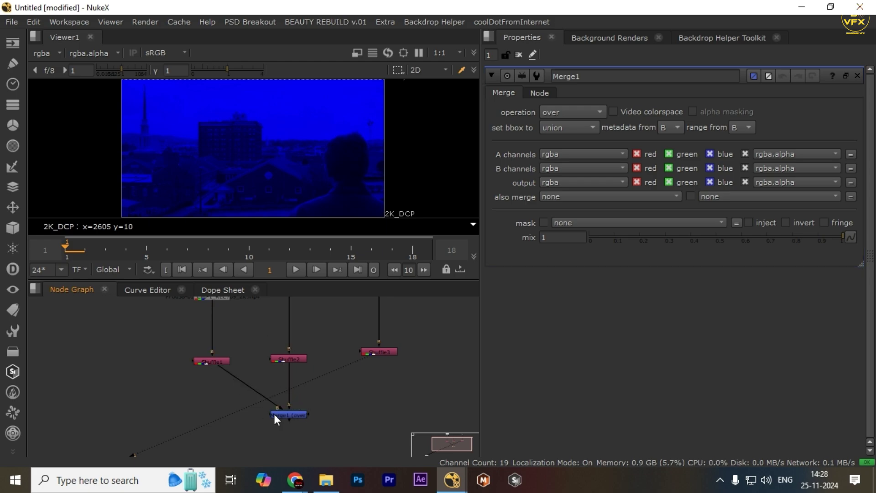
Tidy the spacing between Merge1 and the first two Shuffle nodes, and show Merge1 in the viewer.
{"action": "left_click_drag", "start_coordinate": [289, 412], "coordinate": [289, 418]}
{"action": "left_click_drag", "start_coordinate": [174, 343], "coordinate": [247, 379]}
{"action": "left_click", "coordinate": [289, 421]}
{"action": "key", "text": "1"}
{"action": "left_click", "coordinate": [239, 410]}
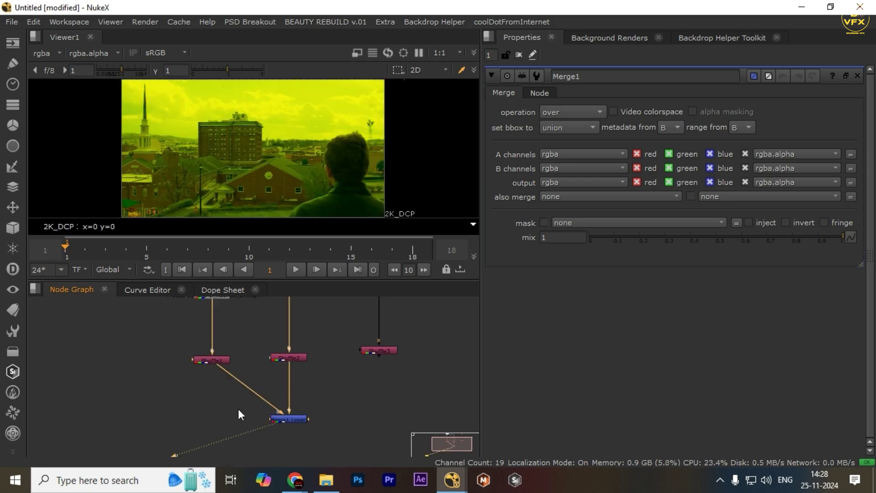
Try the plus and max operations on Merge1.
{"action": "left_click", "coordinate": [287, 421]}
{"action": "left_click", "coordinate": [593, 113]}
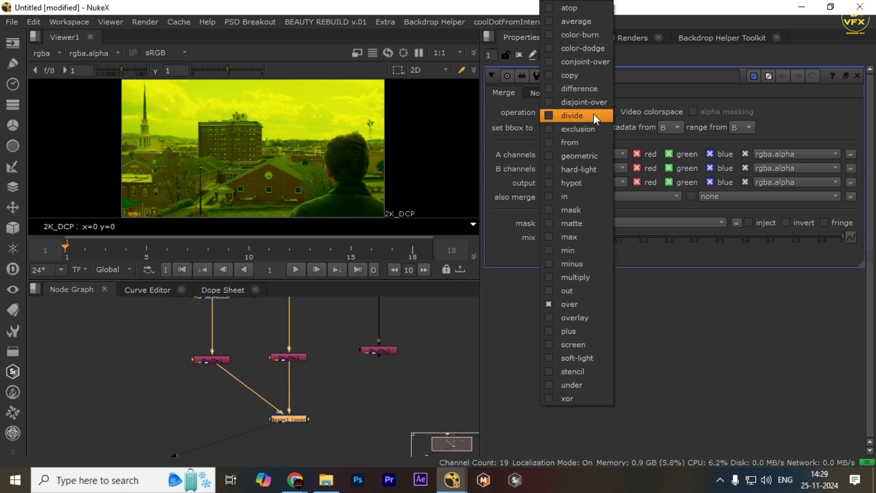
{"action": "left_click", "coordinate": [574, 330]}
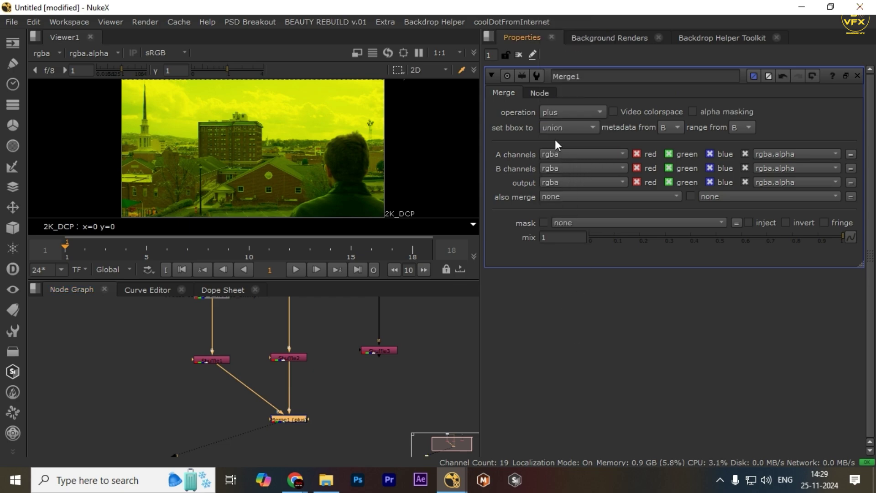
{"action": "left_click", "coordinate": [566, 114]}
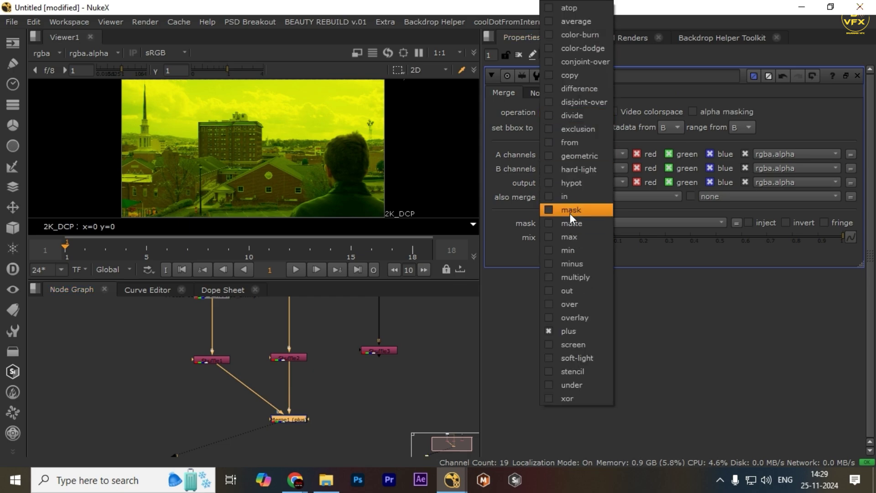
{"action": "left_click", "coordinate": [569, 238]}
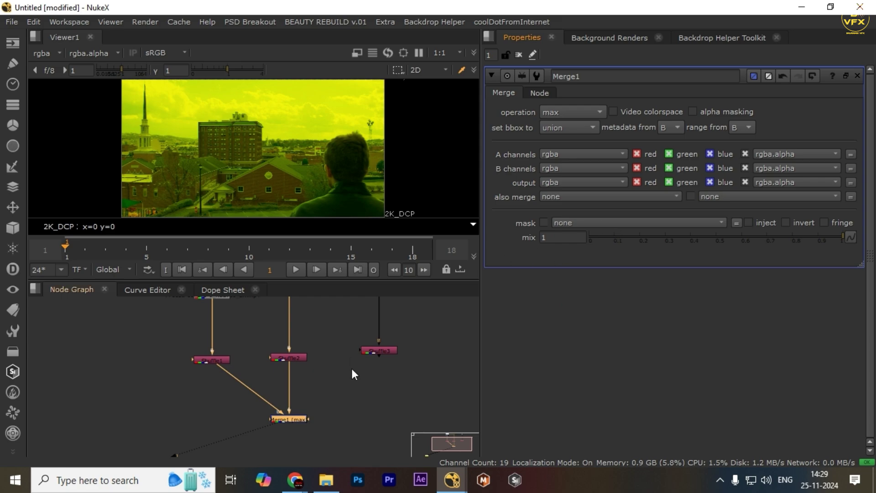
Set Merge1's operation to screen.
{"action": "left_click", "coordinate": [571, 111]}
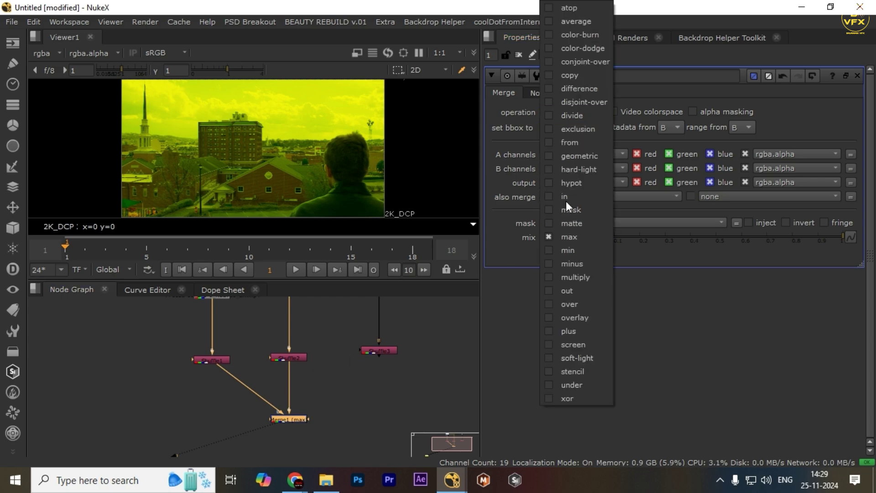
{"action": "left_click", "coordinate": [566, 342]}
{"action": "left_click", "coordinate": [549, 113]}
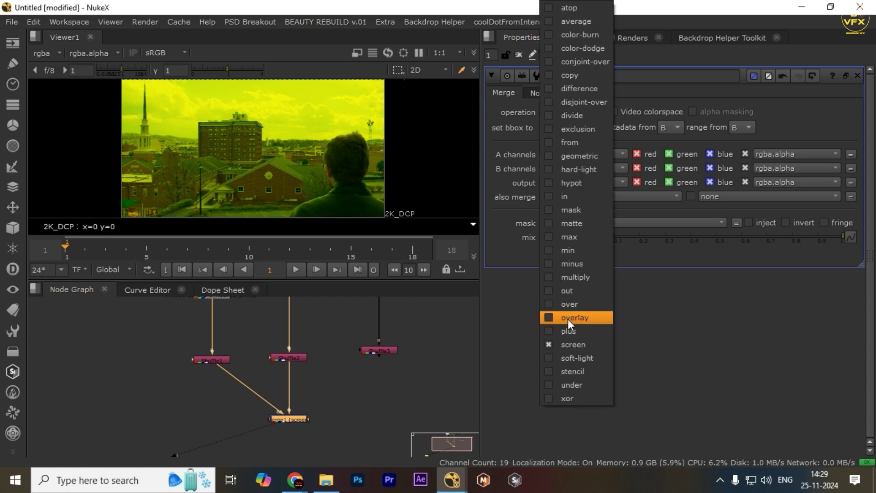
{"action": "left_click", "coordinate": [573, 348]}
Combine Merge1 and Shuffle3 with a second Merge node, and set its operation to screen.
{"action": "left_click_drag", "start_coordinate": [321, 420], "coordinate": [269, 405]}
{"action": "left_click_drag", "start_coordinate": [336, 329], "coordinate": [404, 374]}
{"action": "left_click_drag", "start_coordinate": [323, 398], "coordinate": [246, 441], "text": "shift"}
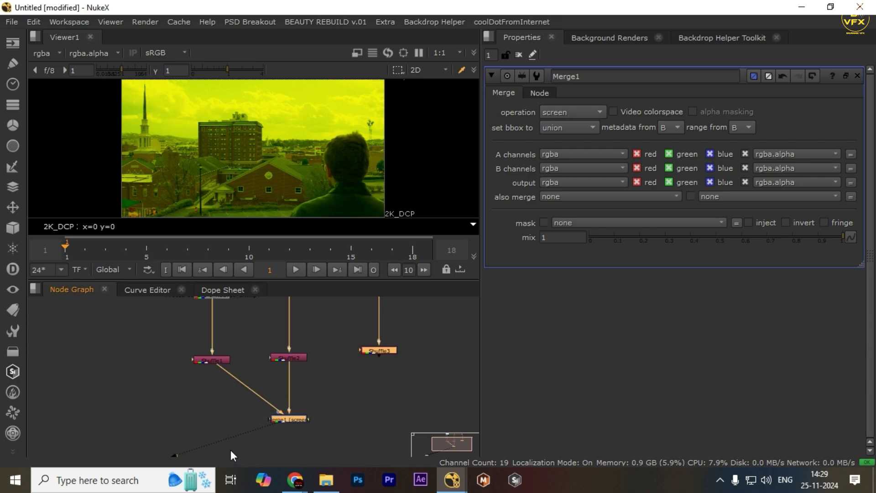
{"action": "key", "text": "m"}
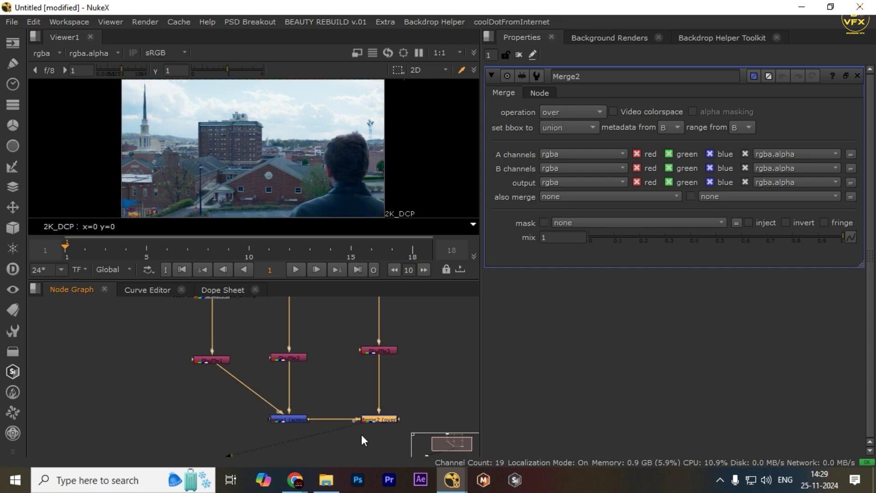
{"action": "left_click", "coordinate": [589, 113]}
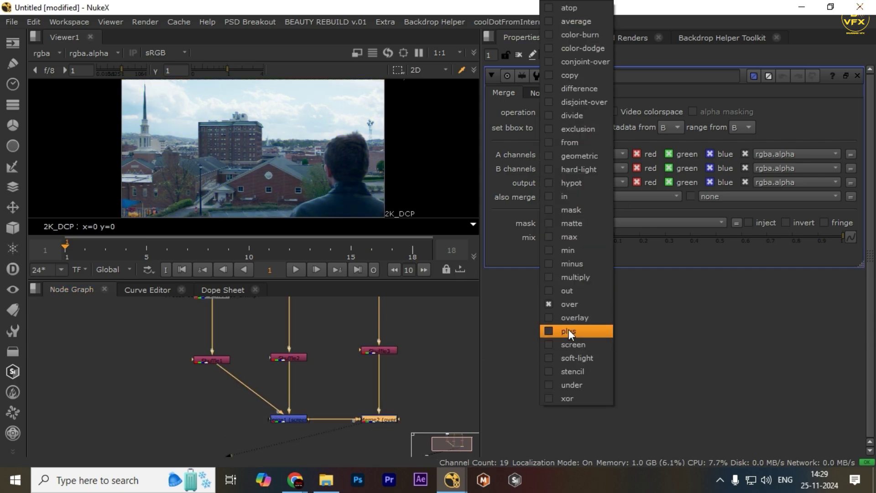
{"action": "left_click", "coordinate": [593, 345]}
Place Merge1 directly beneath Shuffle1 and insert a corner Dot in its connection from Shuffle2.
{"action": "left_click", "coordinate": [289, 419]}
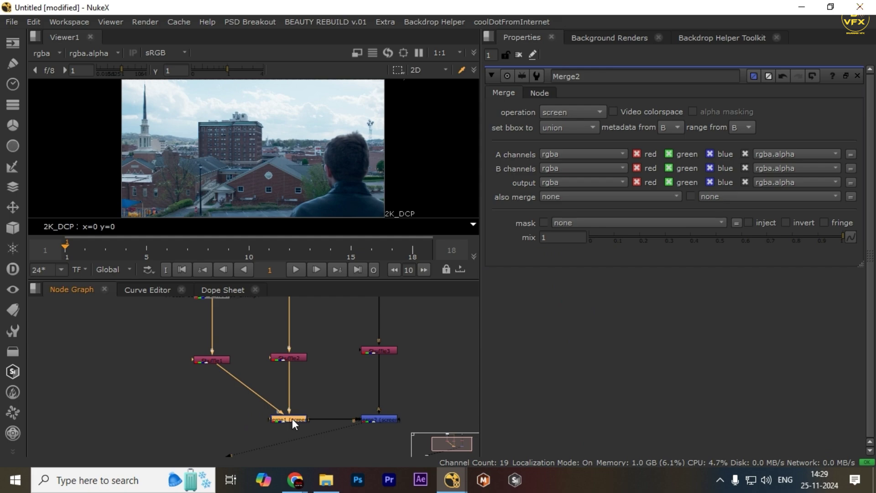
{"action": "left_click_drag", "start_coordinate": [292, 420], "coordinate": [215, 419]}
{"action": "left_click_drag", "start_coordinate": [250, 388], "coordinate": [289, 419], "text": "ctrl"}
Place Merge2 directly beneath Merge1 and insert a corner Dot in its connection from Shuffle3.
{"action": "scroll", "coordinate": [311, 416], "scroll_direction": "down", "scroll_amount": 3}
{"action": "scroll", "coordinate": [315, 415], "scroll_direction": "up", "scroll_amount": 2}
{"action": "middle_click_drag", "start_coordinate": [337, 422], "coordinate": [322, 396]}
{"action": "left_click_drag", "start_coordinate": [350, 394], "coordinate": [204, 444]}
{"action": "left_click_drag", "start_coordinate": [281, 388], "coordinate": [350, 441], "text": "ctrl"}
{"action": "scroll", "coordinate": [244, 426], "scroll_direction": "down", "scroll_amount": 2}
{"action": "middle_click_drag", "start_coordinate": [243, 426], "coordinate": [245, 397]}
{"action": "scroll", "coordinate": [209, 442], "scroll_direction": "up", "scroll_amount": 1}
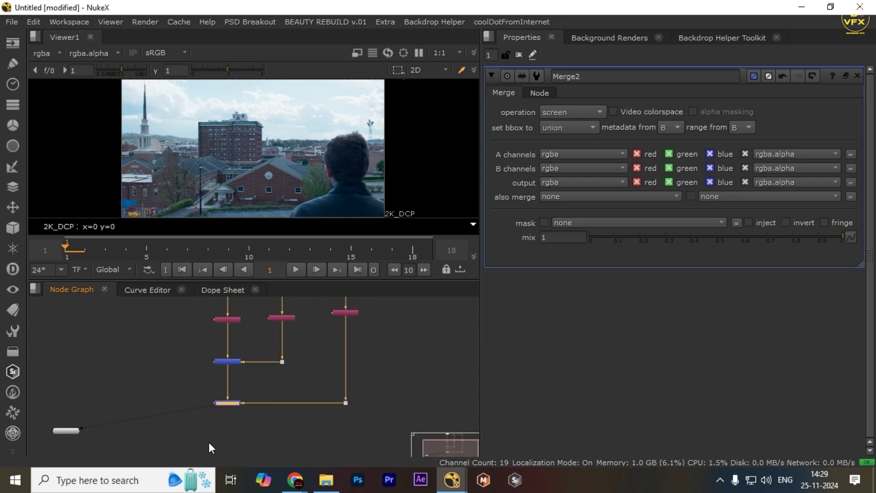
{"action": "left_click", "coordinate": [209, 443]}
{"action": "scroll", "coordinate": [229, 343], "scroll_direction": "down", "scroll_amount": 2}
{"action": "middle_click_drag", "start_coordinate": [229, 343], "coordinate": [272, 410]}
{"action": "scroll", "coordinate": [275, 390], "scroll_direction": "up", "scroll_amount": 2}
{"action": "scroll", "coordinate": [275, 390], "scroll_direction": "down", "scroll_amount": 1}
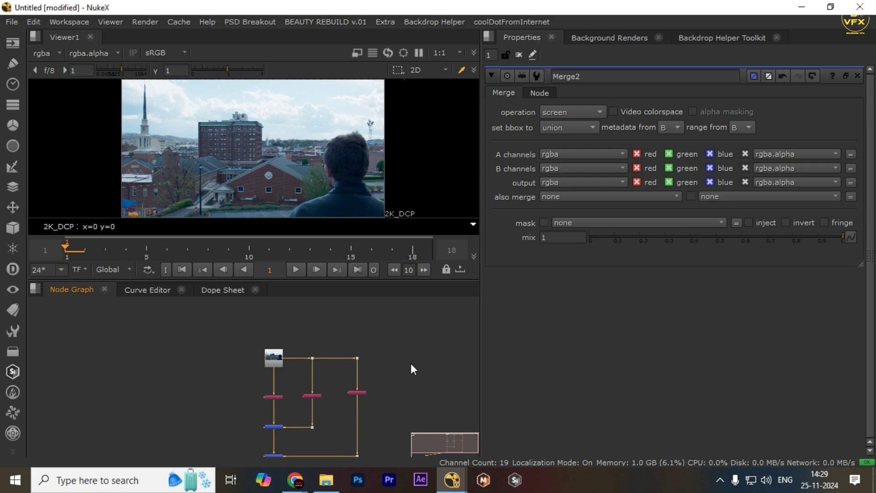
{"action": "left_click_drag", "start_coordinate": [405, 348], "coordinate": [298, 451]}
{"action": "left_click_drag", "start_coordinate": [222, 382], "coordinate": [446, 453]}
{"action": "left_click_drag", "start_coordinate": [215, 369], "coordinate": [436, 442]}
{"action": "scroll", "coordinate": [297, 430], "scroll_direction": "up", "scroll_amount": 3}
Add a Transform node directly after each of Shuffle1, Shuffle2 and Shuffle3.
{"action": "left_click_drag", "start_coordinate": [313, 417], "coordinate": [206, 460]}
{"action": "scroll", "coordinate": [287, 354], "scroll_direction": "down", "scroll_amount": 2}
{"action": "middle_click_drag", "start_coordinate": [287, 353], "coordinate": [299, 420]}
{"action": "scroll", "coordinate": [278, 400], "scroll_direction": "up", "scroll_amount": 3}
{"action": "left_click_drag", "start_coordinate": [275, 398], "coordinate": [331, 392]}
{"action": "key", "text": "t"}
{"action": "scroll", "coordinate": [235, 388], "scroll_direction": "down", "scroll_amount": 1}
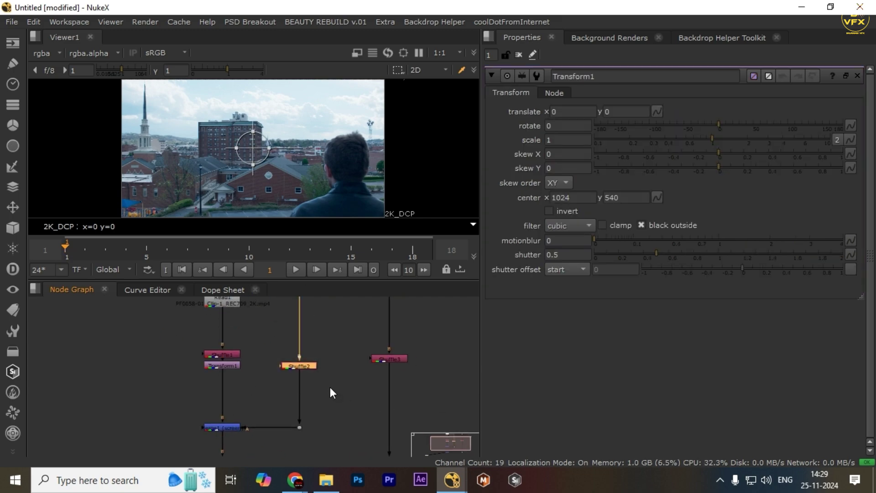
{"action": "key", "text": "t"}
{"action": "left_click_drag", "start_coordinate": [343, 330], "coordinate": [413, 377]}
{"action": "key", "text": "t"}
{"action": "scroll", "coordinate": [197, 356], "scroll_direction": "up", "scroll_amount": 3}
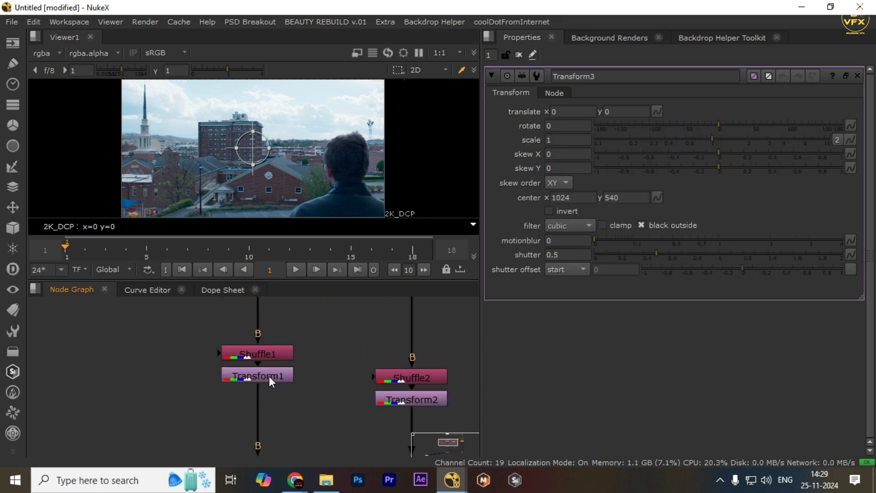
Set Transform1's translate x to 1.
{"action": "double_click", "coordinate": [269, 376]}
{"action": "scroll", "coordinate": [270, 376], "scroll_direction": "down", "scroll_amount": 2}
{"action": "middle_click_drag", "start_coordinate": [284, 370], "coordinate": [297, 333]}
{"action": "scroll", "coordinate": [254, 154], "scroll_direction": "up", "scroll_amount": 4}
{"action": "middle_click_drag", "start_coordinate": [215, 100], "coordinate": [311, 193]}
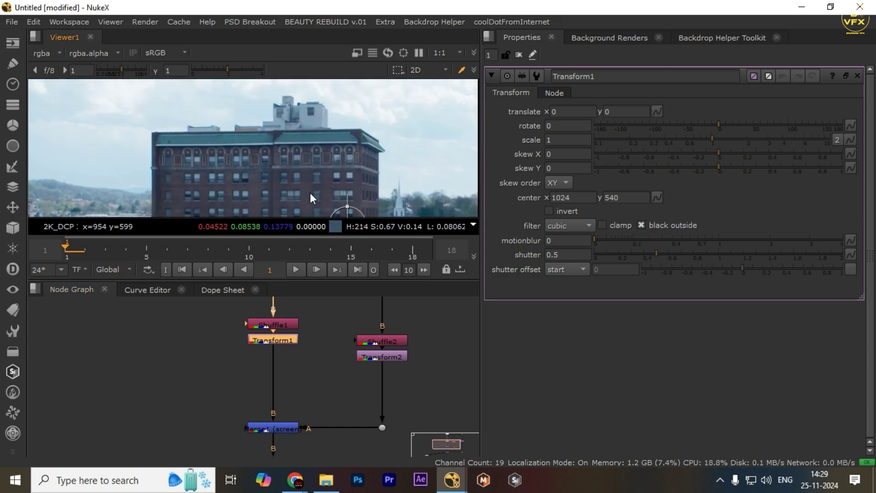
{"action": "scroll", "coordinate": [310, 197], "scroll_direction": "up", "scroll_amount": 2}
{"action": "left_click", "coordinate": [572, 111]}
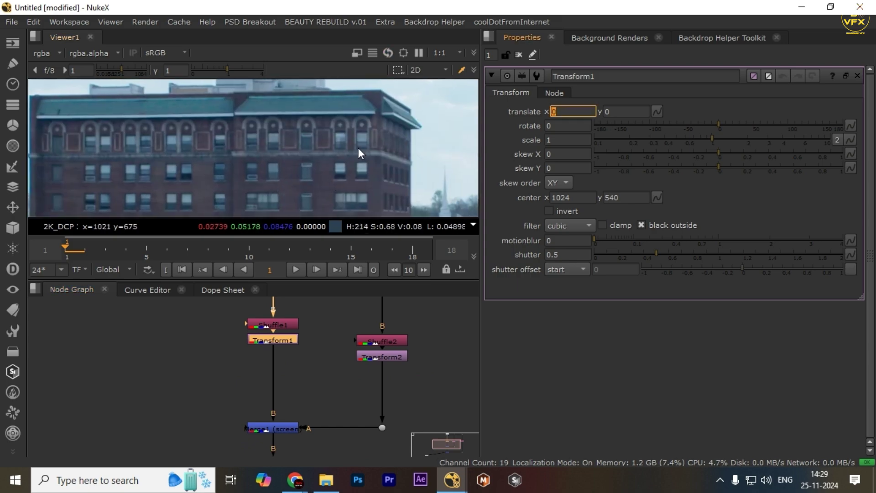
{"action": "type", "text": "1"}
{"action": "scroll", "coordinate": [342, 141], "scroll_direction": "up", "scroll_amount": 4}
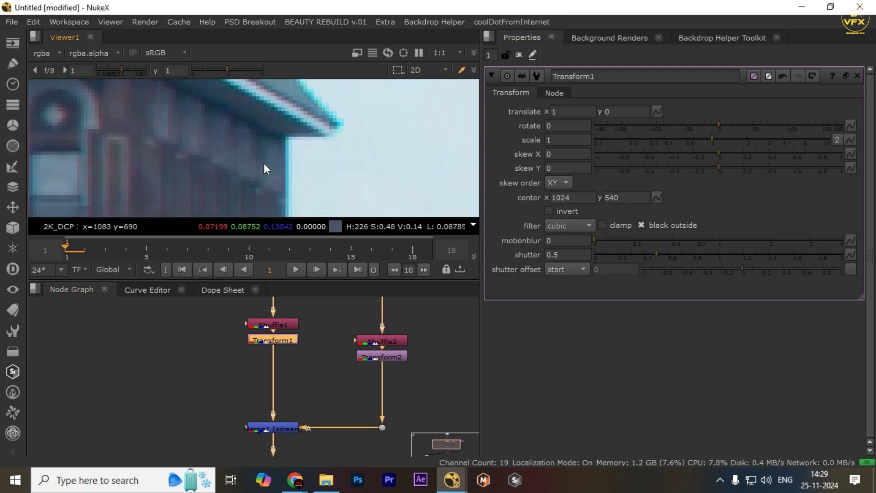
Toggle Transform1 off and on and compare the building's roof edge in the maximized viewer.
{"action": "key", "text": "d"}
{"action": "key", "text": "d"}
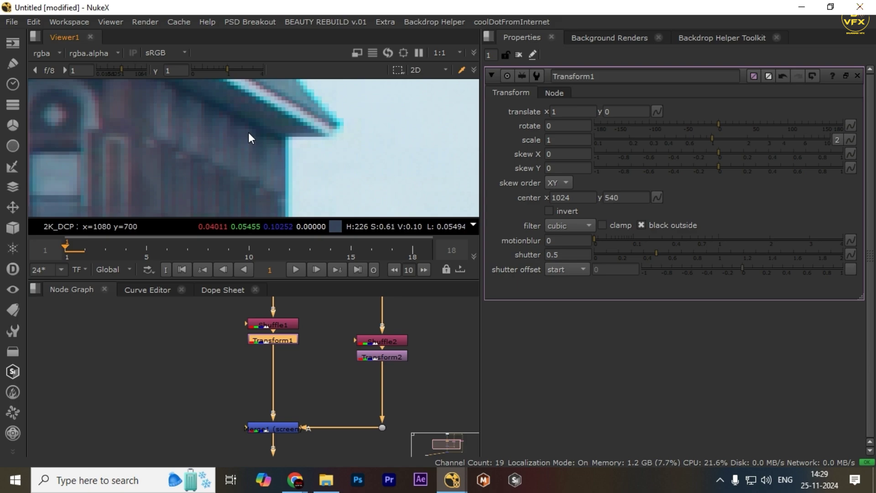
{"action": "key", "text": "space"}
{"action": "scroll", "coordinate": [278, 190], "scroll_direction": "down", "scroll_amount": 2}
{"action": "left_click_drag", "start_coordinate": [244, 162], "coordinate": [489, 249], "text": "ctrl+shift"}
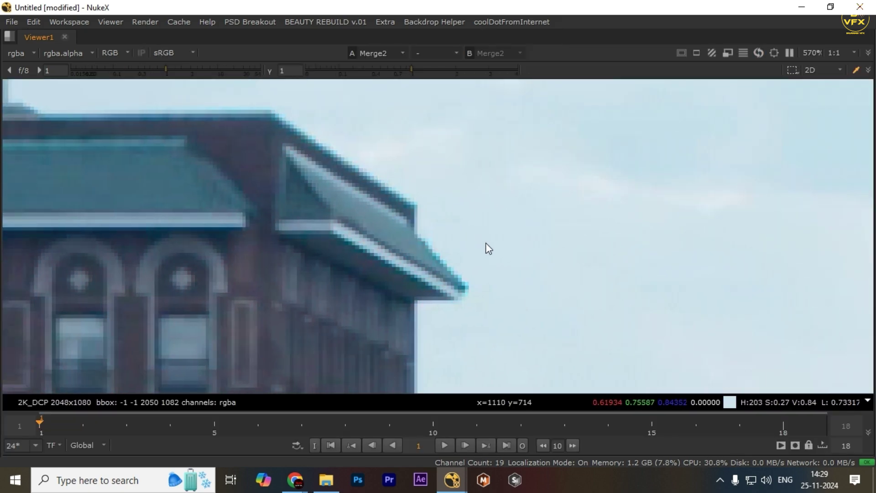
{"action": "key", "text": "d"}
{"action": "scroll", "coordinate": [333, 226], "scroll_direction": "down", "scroll_amount": 3}
{"action": "middle_click_drag", "start_coordinate": [333, 225], "coordinate": [395, 195]}
{"action": "scroll", "coordinate": [395, 195], "scroll_direction": "up", "scroll_amount": 3}
{"action": "key", "text": "space"}
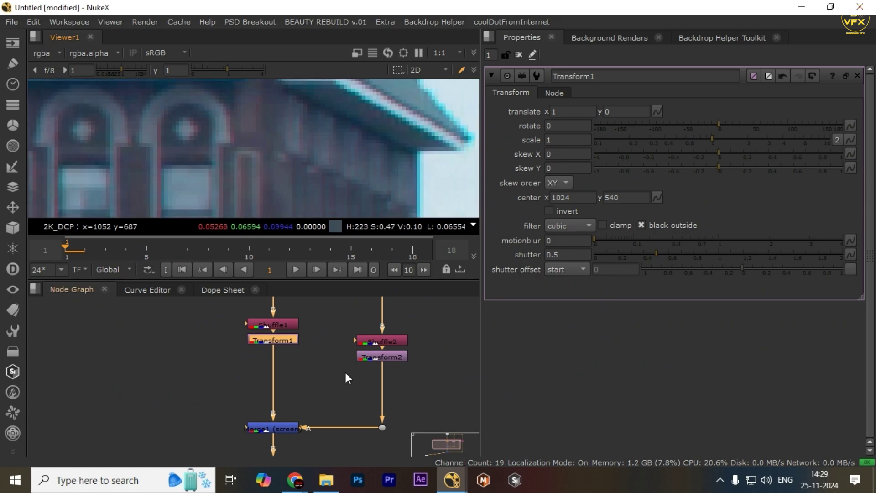
Set Transform1's translate x to -1.
{"action": "scroll", "coordinate": [346, 374], "scroll_direction": "down", "scroll_amount": 1}
{"action": "middle_click_drag", "start_coordinate": [396, 376], "coordinate": [296, 363]}
{"action": "middle_click_drag", "start_coordinate": [439, 163], "coordinate": [428, 210]}
{"action": "left_click_drag", "start_coordinate": [569, 112], "coordinate": [503, 112]}
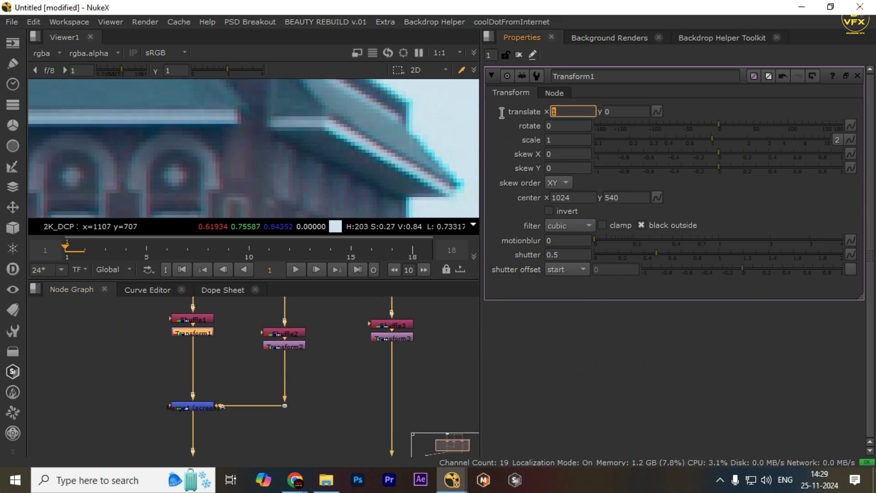
{"action": "type", "text": "-1"}
{"action": "key", "text": "Return"}
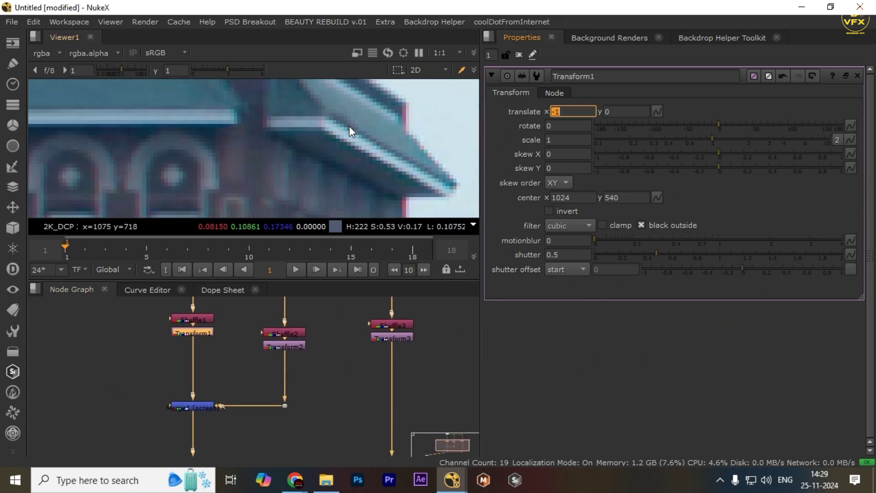
{"action": "left_click_drag", "start_coordinate": [319, 126], "coordinate": [449, 187]}
Set the translate x of Transform3, the node under Shuffle3, to 1.
{"action": "double_click", "coordinate": [396, 336]}
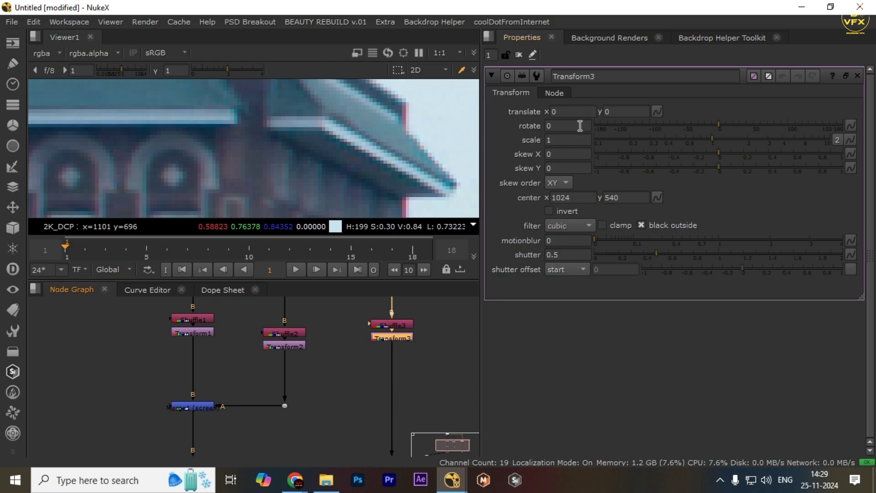
{"action": "left_click", "coordinate": [580, 125]}
{"action": "left_click_drag", "start_coordinate": [573, 114], "coordinate": [516, 117]}
{"action": "type", "text": "1"}
{"action": "key", "text": "Return"}
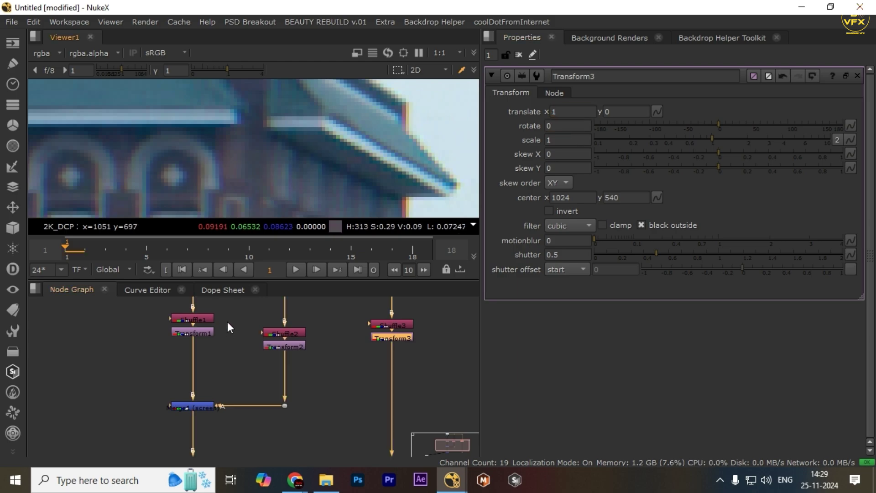
{"action": "scroll", "coordinate": [385, 153], "scroll_direction": "down", "scroll_amount": 1}
{"action": "middle_click_drag", "start_coordinate": [384, 153], "coordinate": [320, 149]}
{"action": "left_click_drag", "start_coordinate": [268, 113], "coordinate": [357, 164]}
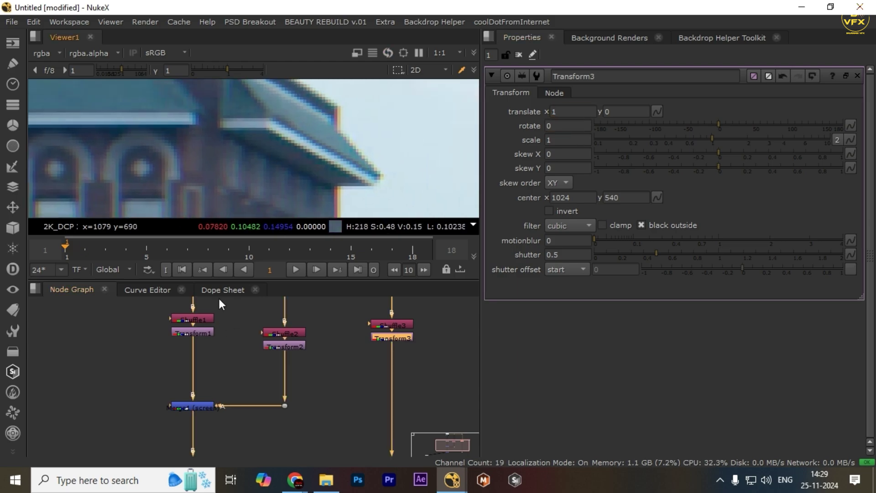
Set the translate y of Transform2, the node under Shuffle2, to 1.
{"action": "left_click", "coordinate": [202, 332]}
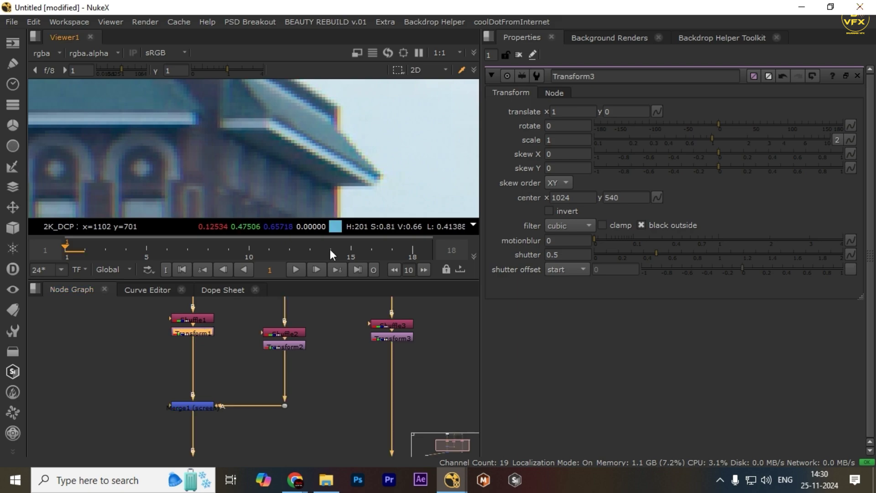
{"action": "left_click", "coordinate": [288, 347]}
{"action": "left_click", "coordinate": [565, 111]}
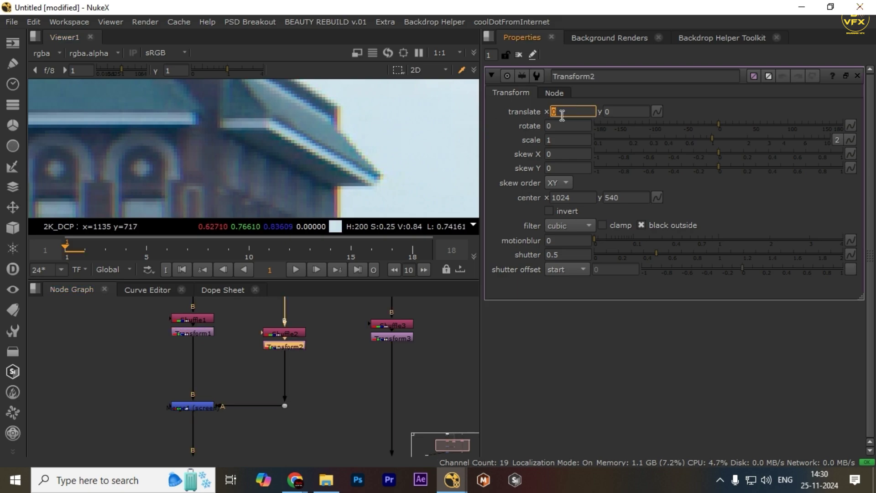
{"action": "left_click", "coordinate": [607, 115]}
{"action": "type", "text": "1"}
{"action": "scroll", "coordinate": [360, 151], "scroll_direction": "down", "scroll_amount": 5}
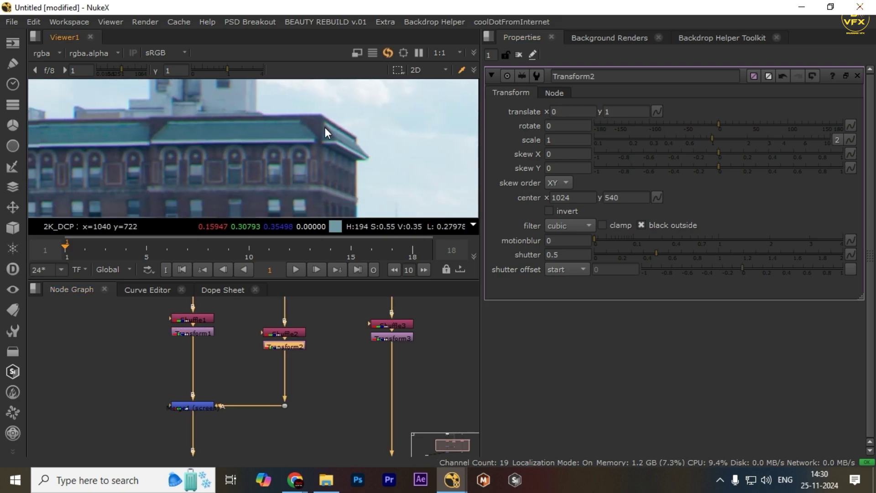
{"action": "scroll", "coordinate": [326, 132], "scroll_direction": "down", "scroll_amount": 2}
{"action": "scroll", "coordinate": [283, 348], "scroll_direction": "down", "scroll_amount": 3}
{"action": "mouse_move", "coordinate": [211, 309]}
{"action": "left_mouse_down"}
{"action": "mouse_move", "coordinate": [412, 384]}
{"action": "mouse_move", "coordinate": [401, 373]}
{"action": "mouse_move", "coordinate": [377, 374]}
{"action": "left_mouse_up"}
{"action": "middle_click_drag", "start_coordinate": [256, 325], "coordinate": [286, 346]}
{"action": "left_click_drag", "start_coordinate": [262, 331], "coordinate": [453, 415]}
{"action": "scroll", "coordinate": [335, 368], "scroll_direction": "down", "scroll_amount": 1}
{"action": "middle_click_drag", "start_coordinate": [279, 333], "coordinate": [280, 347]}
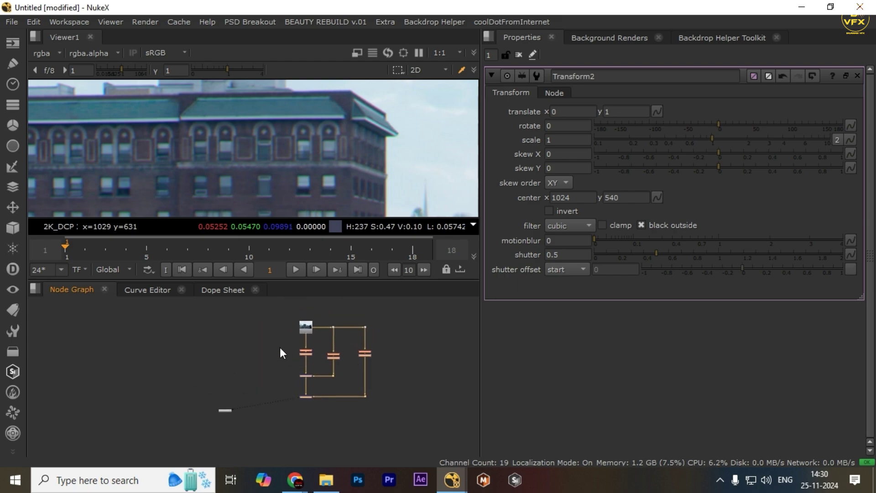
{"action": "left_click_drag", "start_coordinate": [271, 344], "coordinate": [393, 408]}
{"action": "scroll", "coordinate": [359, 364], "scroll_direction": "up", "scroll_amount": 3}
{"action": "left_click_drag", "start_coordinate": [440, 330], "coordinate": [233, 416]}
{"action": "scroll", "coordinate": [365, 337], "scroll_direction": "down", "scroll_amount": 3}
{"action": "middle_click_drag", "start_coordinate": [370, 338], "coordinate": [296, 359]}
{"action": "left_click_drag", "start_coordinate": [341, 321], "coordinate": [251, 415]}
{"action": "left_click_drag", "start_coordinate": [317, 324], "coordinate": [275, 415]}
{"action": "mouse_move", "coordinate": [159, 325]}
{"action": "left_mouse_down"}
{"action": "mouse_move", "coordinate": [228, 368]}
{"action": "mouse_move", "coordinate": [306, 384]}
{"action": "left_mouse_up"}
{"action": "scroll", "coordinate": [240, 382], "scroll_direction": "up", "scroll_amount": 2}
{"action": "left_click_drag", "start_coordinate": [226, 357], "coordinate": [319, 440]}
{"action": "scroll", "coordinate": [327, 394], "scroll_direction": "down", "scroll_amount": 4}
{"action": "scroll", "coordinate": [319, 338], "scroll_direction": "up", "scroll_amount": 5}
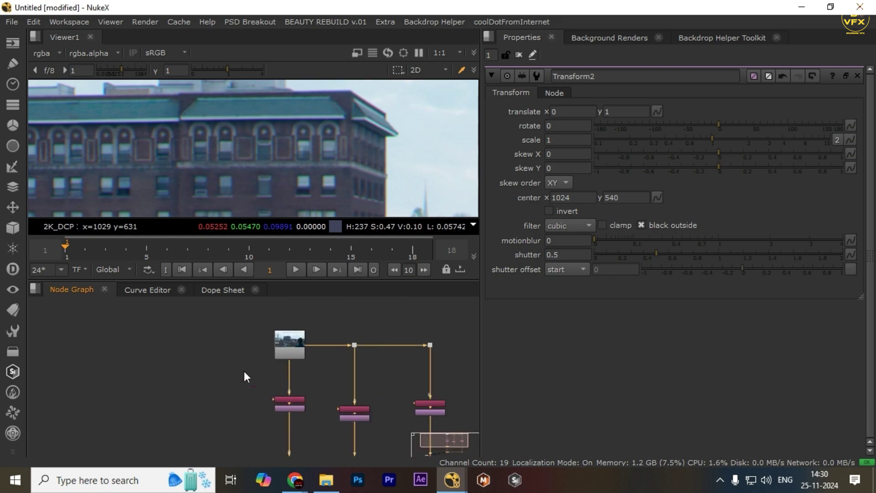
{"action": "left_click_drag", "start_coordinate": [213, 334], "coordinate": [398, 428]}
{"action": "scroll", "coordinate": [269, 379], "scroll_direction": "down", "scroll_amount": 3}
{"action": "middle_click_drag", "start_coordinate": [263, 436], "coordinate": [265, 397]}
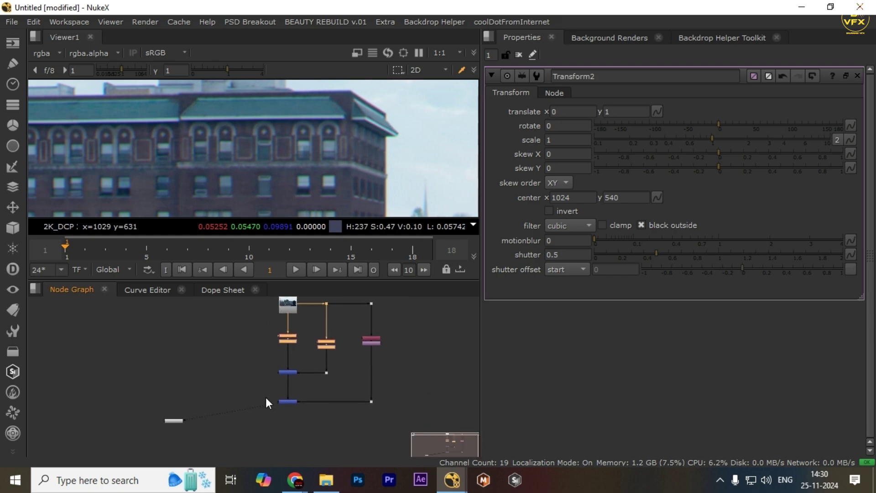
{"action": "left_click_drag", "start_coordinate": [266, 396], "coordinate": [408, 412]}
{"action": "scroll", "coordinate": [358, 354], "scroll_direction": "up", "scroll_amount": 3}
{"action": "scroll", "coordinate": [356, 353], "scroll_direction": "down", "scroll_amount": 4}
{"action": "left_click_drag", "start_coordinate": [387, 312], "coordinate": [311, 393]}
{"action": "left_click_drag", "start_coordinate": [252, 328], "coordinate": [390, 406]}
{"action": "scroll", "coordinate": [376, 379], "scroll_direction": "up", "scroll_amount": 2}
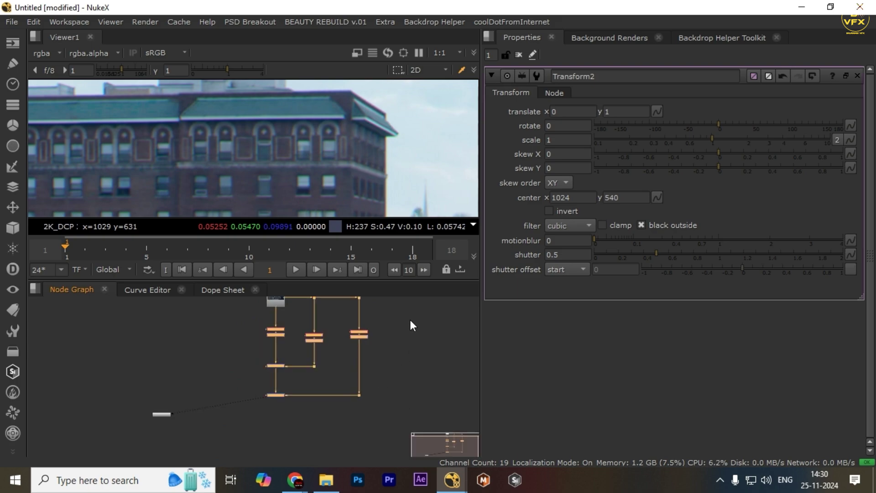
{"action": "scroll", "coordinate": [388, 351], "scroll_direction": "down", "scroll_amount": 3}
{"action": "left_click_drag", "start_coordinate": [393, 325], "coordinate": [318, 418]}
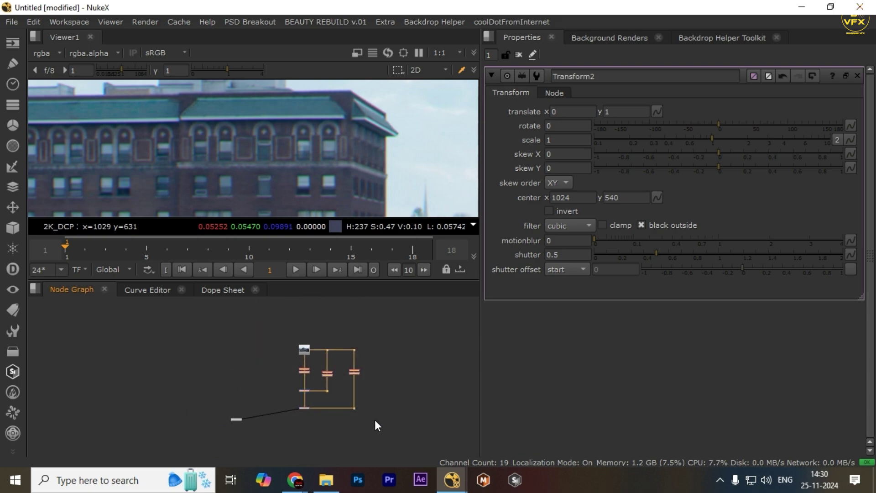
{"action": "scroll", "coordinate": [374, 419], "scroll_direction": "up", "scroll_amount": 1}
{"action": "key", "text": "Tab"}
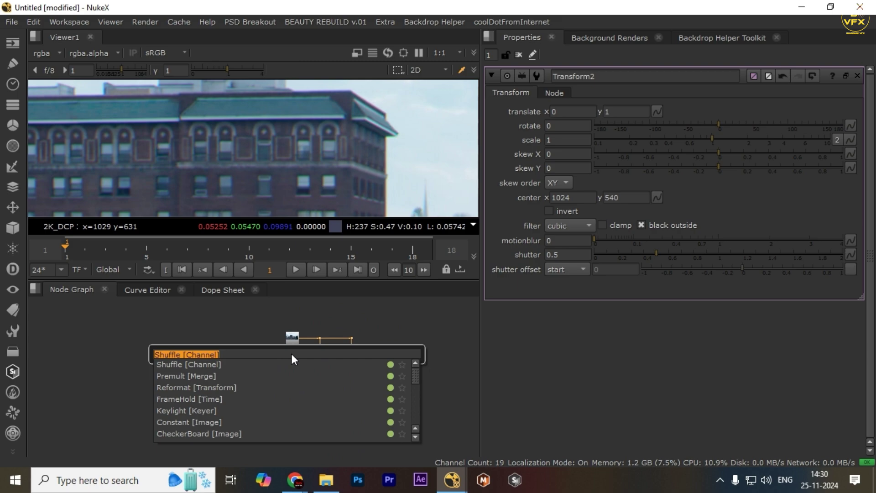
{"action": "type", "text": "va"}
{"action": "type", "text": "black"}
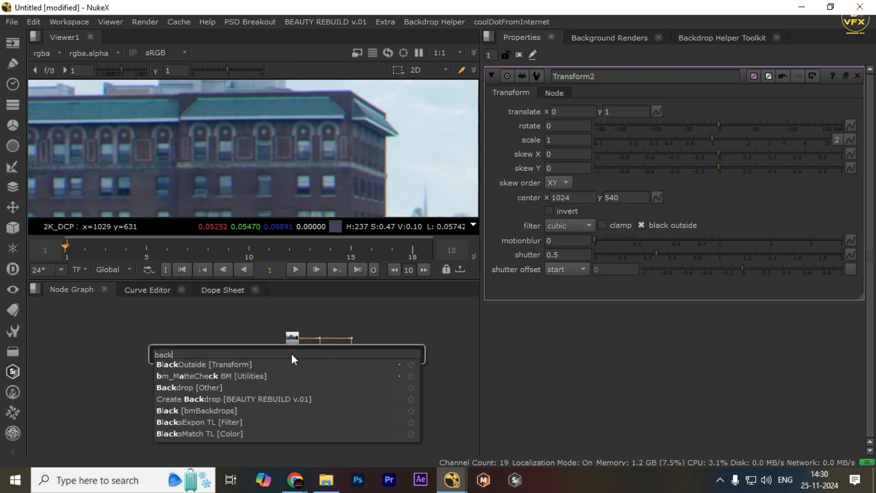
{"action": "key", "text": "Return"}
{"action": "key", "text": "ctrl+z"}
Move the footage node above the Shuffle2 branch's top Dot and feed Shuffle1 from that Dot through a new corner Dot.
{"action": "scroll", "coordinate": [333, 371], "scroll_direction": "up", "scroll_amount": 5}
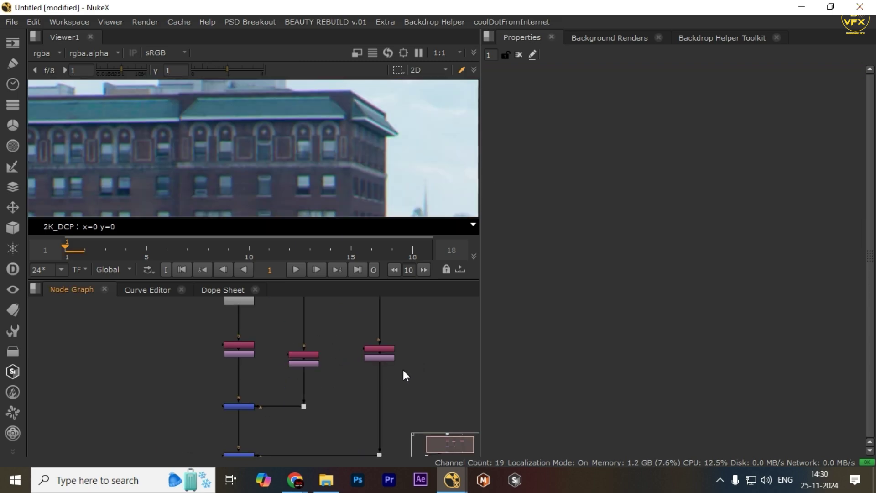
{"action": "scroll", "coordinate": [389, 350], "scroll_direction": "down", "scroll_amount": 6}
{"action": "left_click_drag", "start_coordinate": [340, 319], "coordinate": [363, 297]}
{"action": "scroll", "coordinate": [363, 299], "scroll_direction": "up", "scroll_amount": 2}
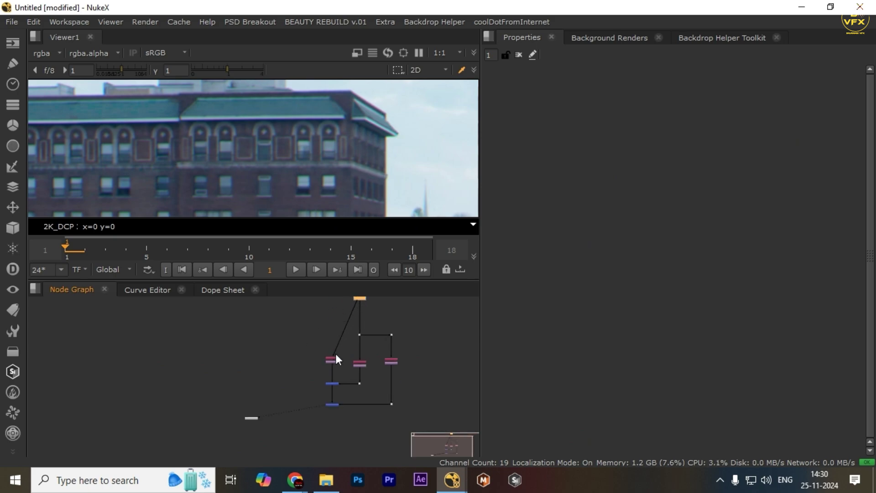
{"action": "scroll", "coordinate": [354, 348], "scroll_direction": "up", "scroll_amount": 3}
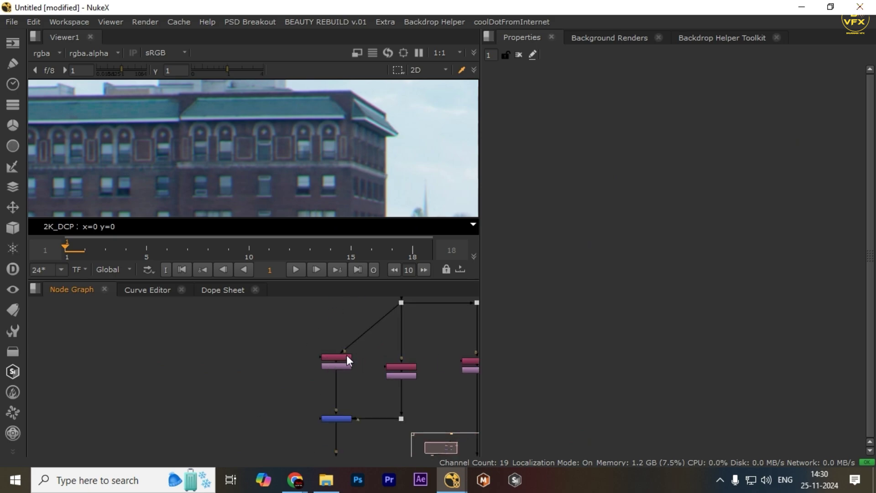
{"action": "left_click", "coordinate": [347, 358]}
{"action": "scroll", "coordinate": [274, 349], "scroll_direction": "down", "scroll_amount": 3}
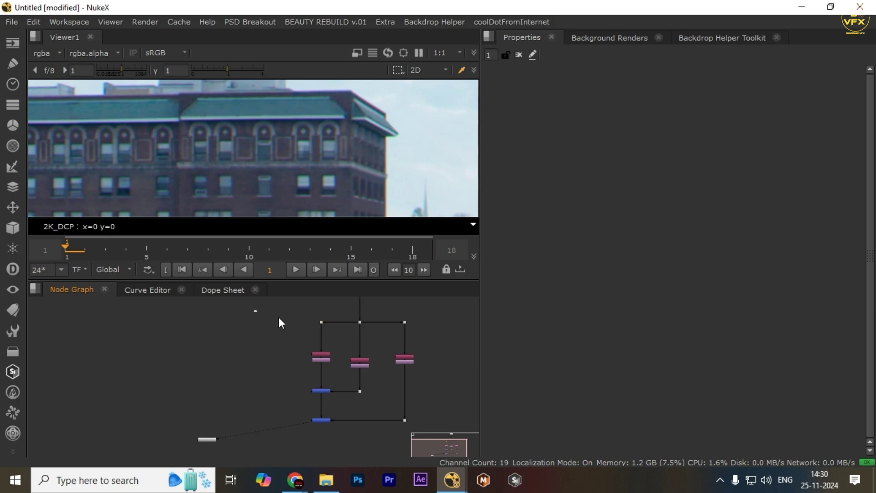
Use Create Backdrop to place an unnamed backdrop behind the Shuffle, Transform, Merge and Dot nodes, and open its properties.
{"action": "left_click_drag", "start_coordinate": [280, 323], "coordinate": [425, 416]}
{"action": "key", "text": "Tab"}
{"action": "type", "text": "back"}
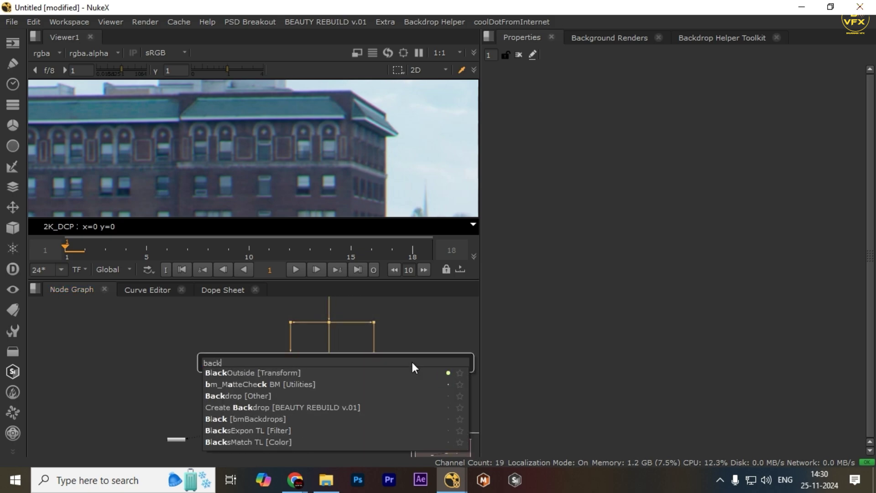
{"action": "key", "text": "Down"}
{"action": "key", "text": "Down"}
{"action": "key", "text": "Down"}
{"action": "key", "text": "Down"}
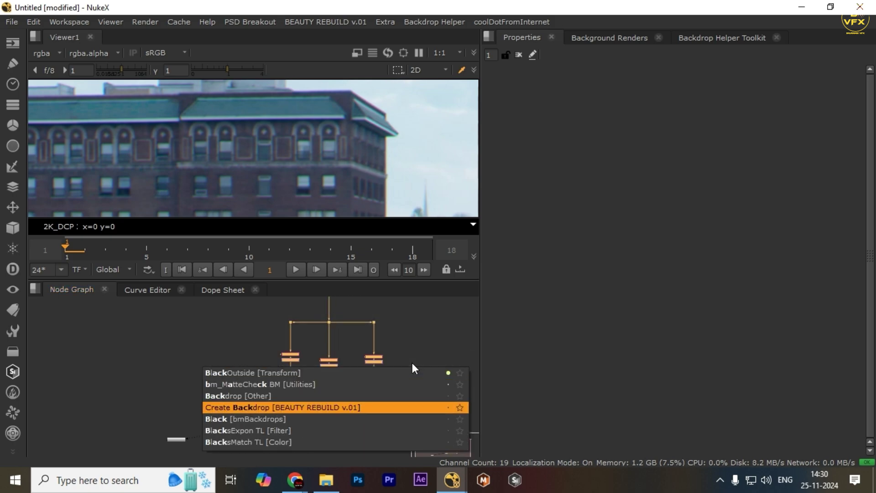
{"action": "key", "text": "Return"}
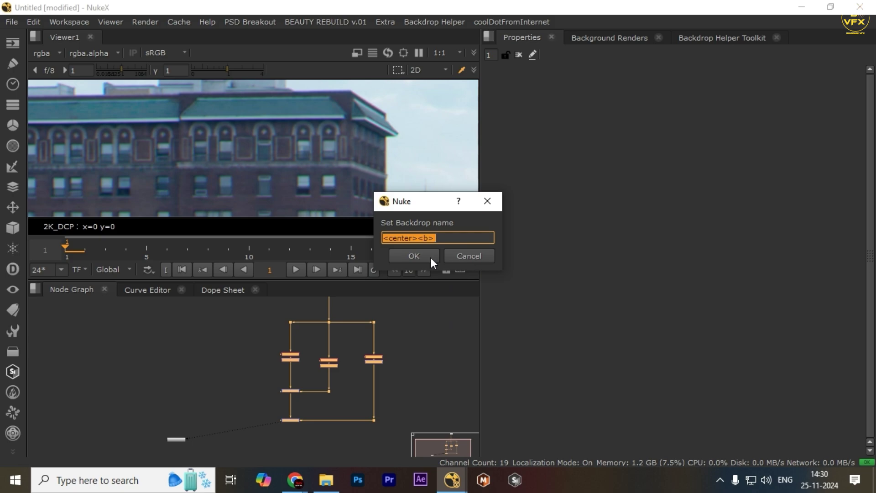
{"action": "left_click", "coordinate": [466, 255]}
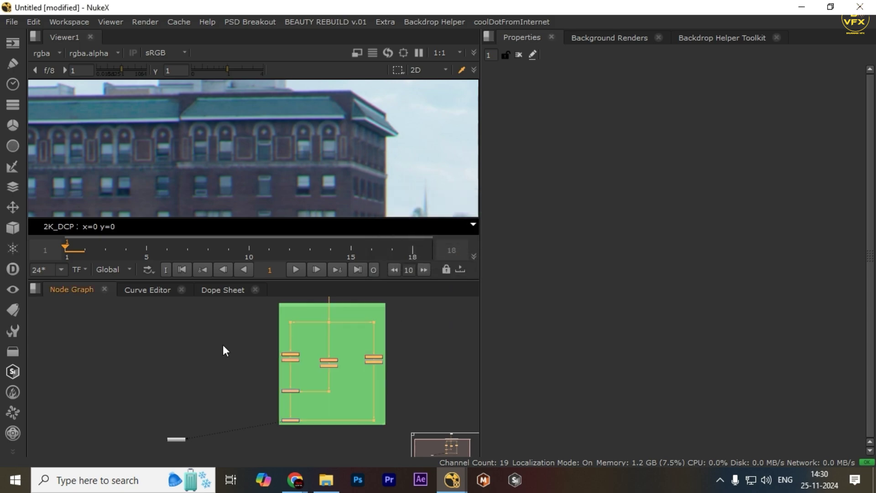
{"action": "double_click", "coordinate": [309, 329]}
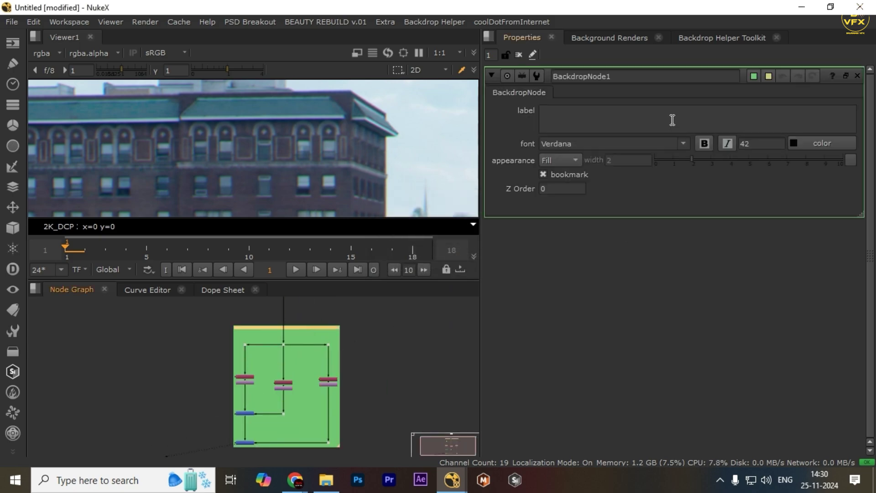
{"action": "scroll", "coordinate": [299, 361], "scroll_direction": "down", "scroll_amount": 5}
{"action": "left_click", "coordinate": [377, 323]}
{"action": "scroll", "coordinate": [277, 352], "scroll_direction": "up", "scroll_amount": 3}
{"action": "left_click_drag", "start_coordinate": [187, 333], "coordinate": [402, 424]}
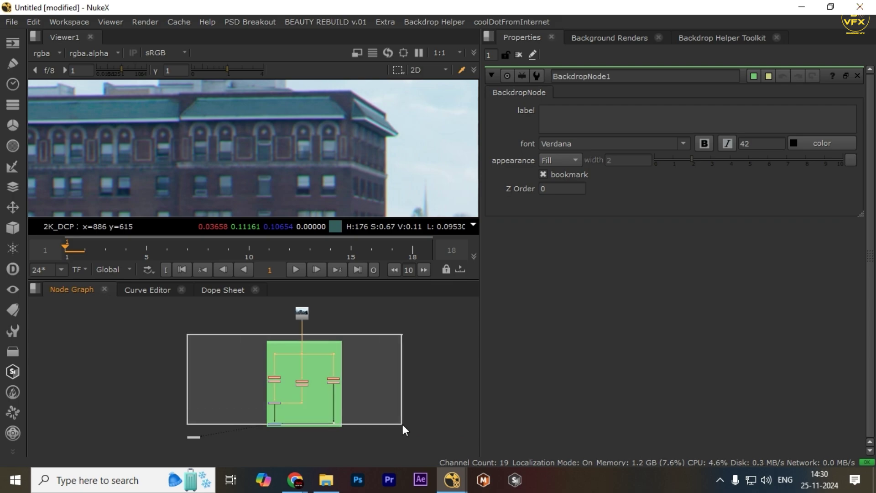
{"action": "middle_click_drag", "start_coordinate": [291, 404], "coordinate": [303, 385]}
{"action": "scroll", "coordinate": [256, 396], "scroll_direction": "up", "scroll_amount": 3}
{"action": "left_click_drag", "start_coordinate": [221, 358], "coordinate": [379, 409]}
{"action": "scroll", "coordinate": [353, 393], "scroll_direction": "down", "scroll_amount": 1}
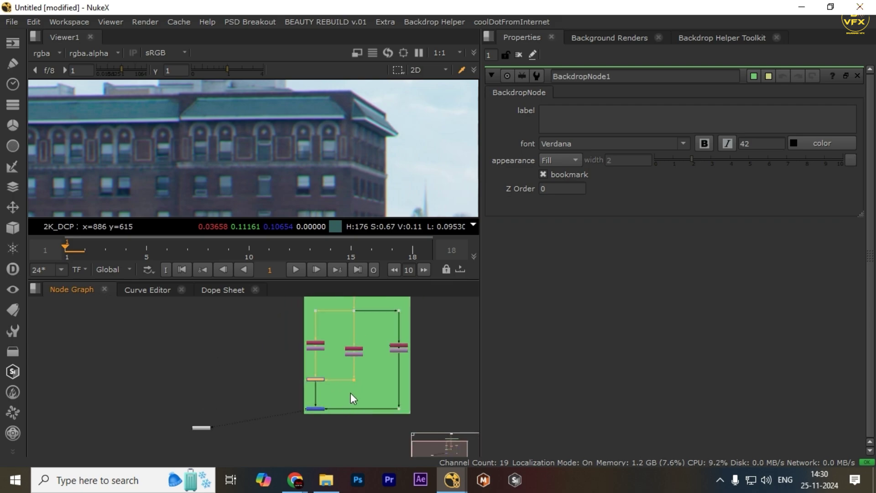
{"action": "left_click", "coordinate": [295, 415]}
{"action": "scroll", "coordinate": [339, 384], "scroll_direction": "down", "scroll_amount": 1}
{"action": "scroll", "coordinate": [332, 365], "scroll_direction": "up", "scroll_amount": 3}
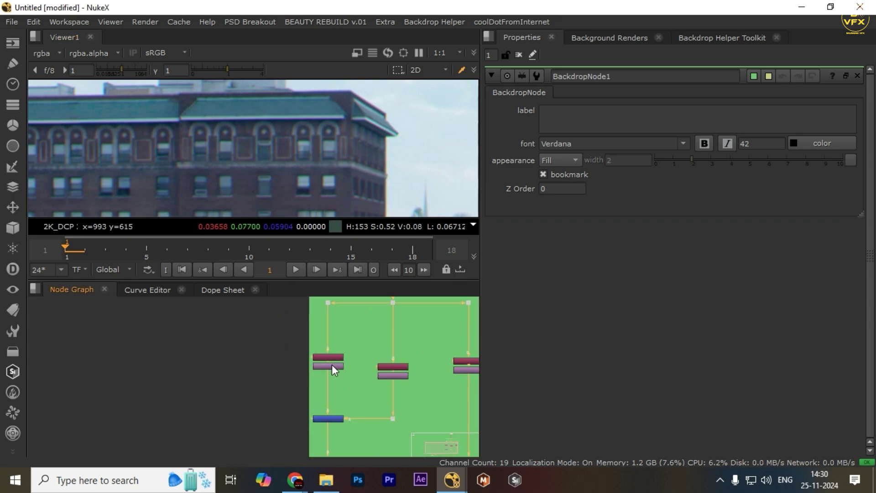
{"action": "scroll", "coordinate": [391, 170], "scroll_direction": "up", "scroll_amount": 4}
{"action": "scroll", "coordinate": [385, 328], "scroll_direction": "down", "scroll_amount": 3}
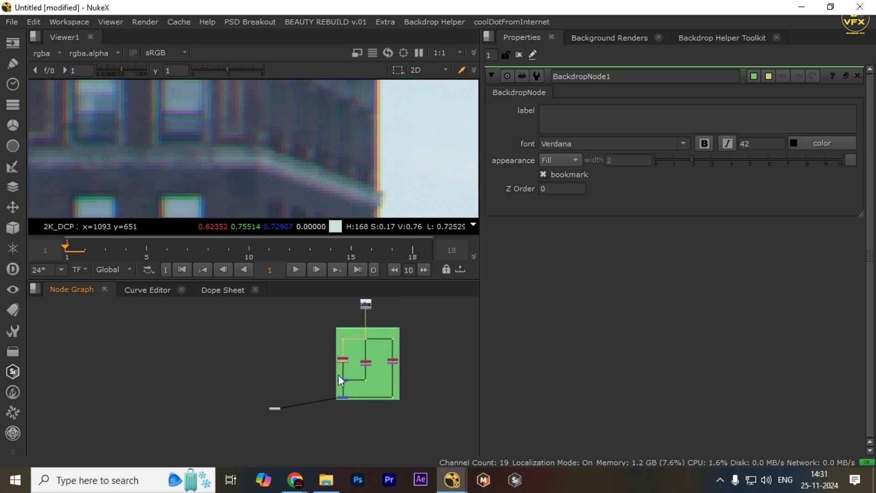
{"action": "left_click_drag", "start_coordinate": [259, 328], "coordinate": [470, 425]}
{"action": "left_click_drag", "start_coordinate": [471, 422], "coordinate": [471, 422]}
{"action": "middle_click_drag", "start_coordinate": [436, 393], "coordinate": [407, 368]}
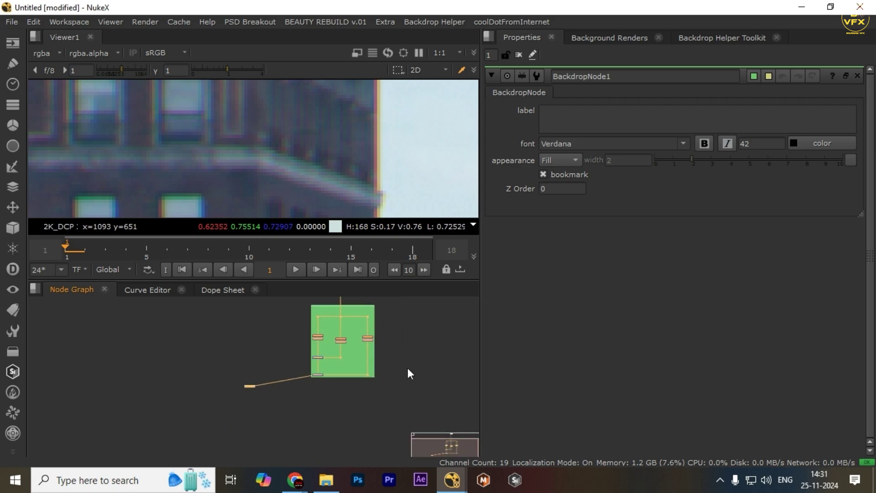
{"action": "scroll", "coordinate": [406, 366], "scroll_direction": "up", "scroll_amount": 1}
{"action": "left_click", "coordinate": [406, 366]}
{"action": "left_click_drag", "start_coordinate": [219, 311], "coordinate": [404, 369]}
{"action": "left_click", "coordinate": [294, 415]}
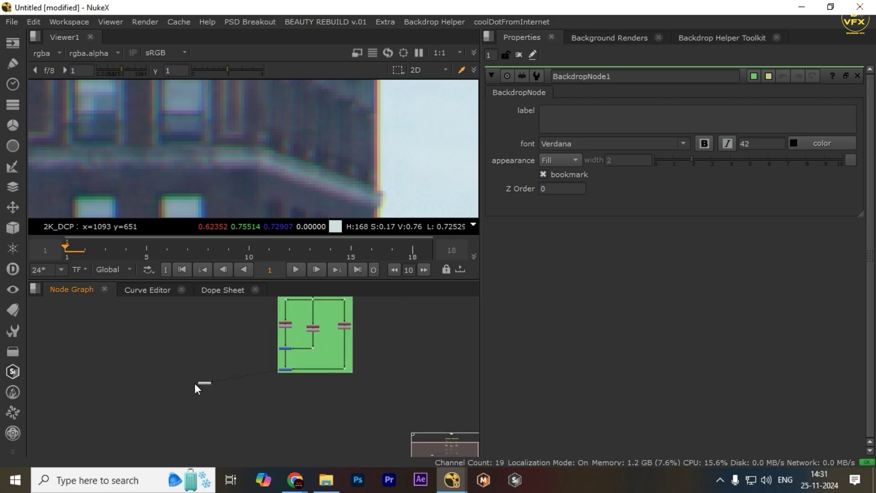
Move the Viewer node from beside the backdrop to a spot below it and slightly to its right.
{"action": "left_click_drag", "start_coordinate": [204, 384], "coordinate": [349, 435]}
{"action": "scroll", "coordinate": [315, 369], "scroll_direction": "down", "scroll_amount": 2}
{"action": "middle_click_drag", "start_coordinate": [316, 369], "coordinate": [314, 421]}
{"action": "left_click_drag", "start_coordinate": [380, 354], "coordinate": [223, 439]}
{"action": "left_click_drag", "start_coordinate": [360, 358], "coordinate": [436, 404]}
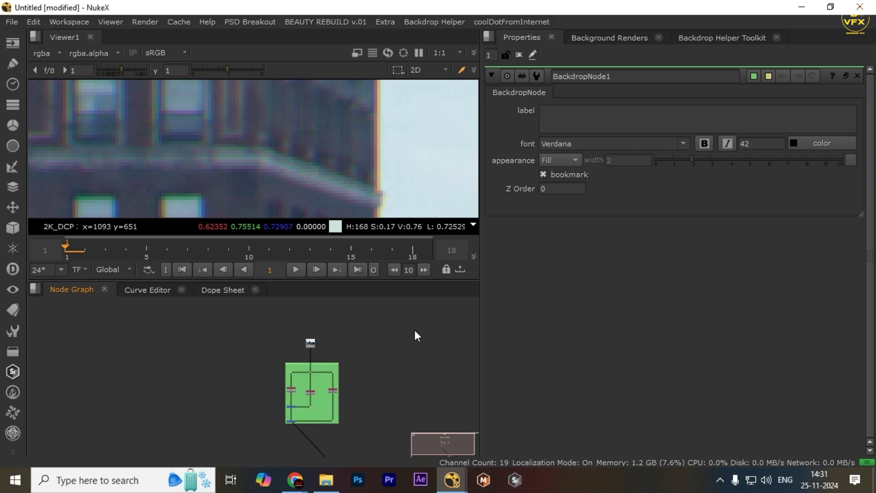
{"action": "left_click_drag", "start_coordinate": [415, 336], "coordinate": [307, 401]}
{"action": "scroll", "coordinate": [307, 401], "scroll_direction": "up", "scroll_amount": 3}
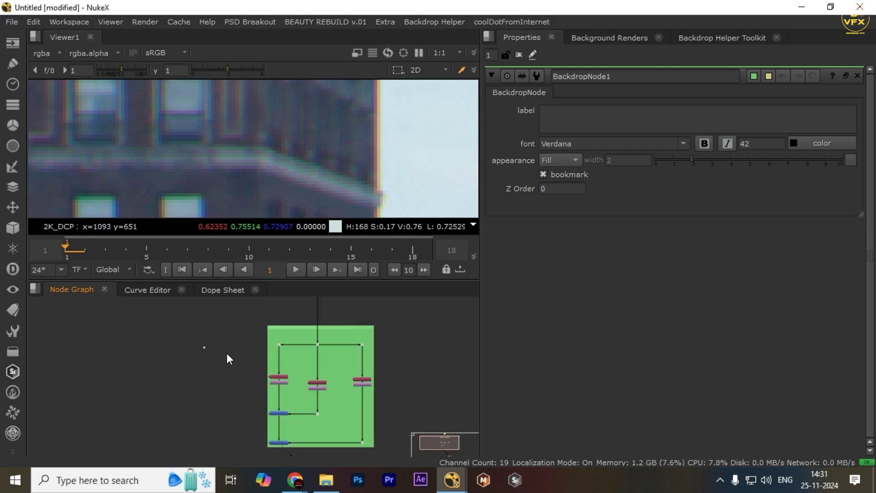
{"action": "left_click_drag", "start_coordinate": [202, 347], "coordinate": [461, 447]}
{"action": "left_click_drag", "start_coordinate": [401, 307], "coordinate": [175, 460]}
{"action": "scroll", "coordinate": [337, 393], "scroll_direction": "down", "scroll_amount": 3}
{"action": "scroll", "coordinate": [339, 393], "scroll_direction": "down", "scroll_amount": 1}
{"action": "middle_click_drag", "start_coordinate": [337, 394], "coordinate": [363, 413]}
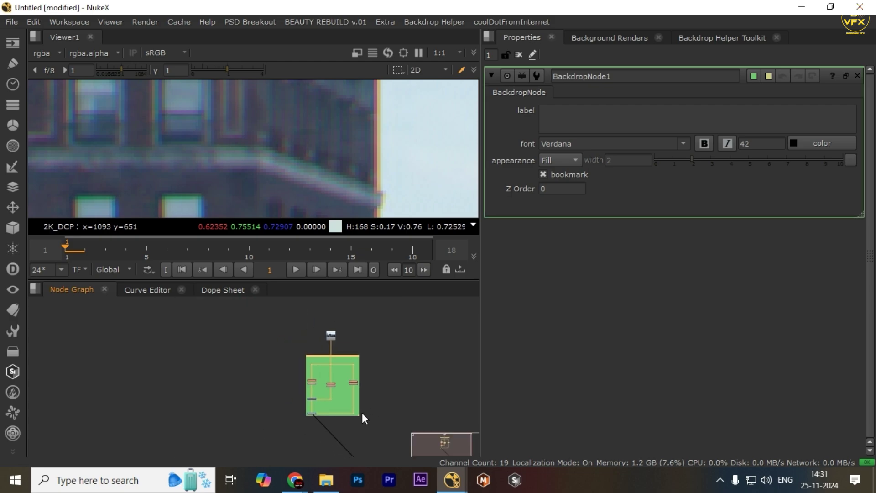
{"action": "scroll", "coordinate": [370, 365], "scroll_direction": "up", "scroll_amount": 2}
{"action": "left_click_drag", "start_coordinate": [396, 361], "coordinate": [229, 450]}
{"action": "left_click_drag", "start_coordinate": [467, 356], "coordinate": [193, 458]}
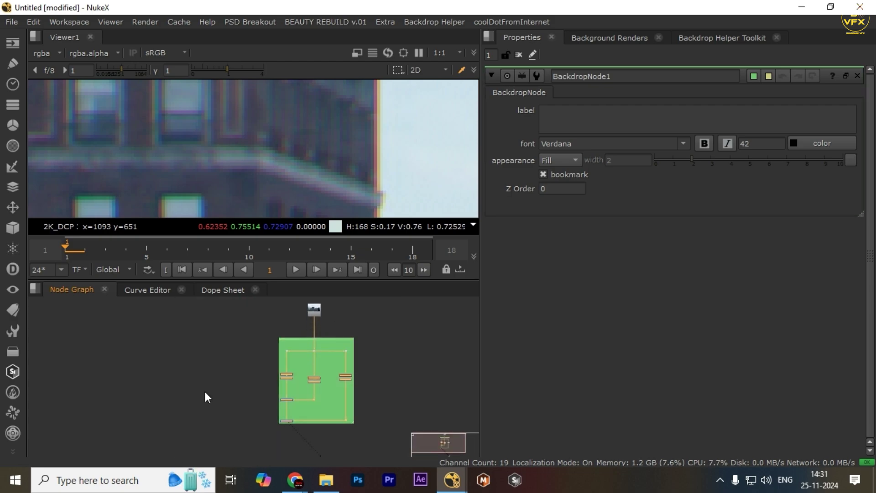
{"action": "left_click_drag", "start_coordinate": [259, 344], "coordinate": [401, 434]}
{"action": "scroll", "coordinate": [345, 416], "scroll_direction": "up", "scroll_amount": 3}
{"action": "middle_click_drag", "start_coordinate": [307, 430], "coordinate": [404, 390]}
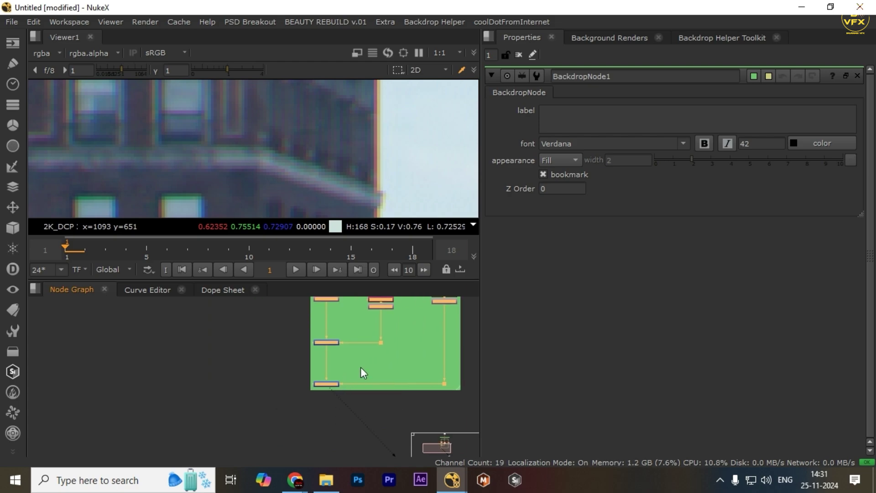
Examine the colour fringing on the tall building's roof and edges in the Merge2 result, using a full-size Viewer.
{"action": "key", "text": "f"}
{"action": "key", "text": "space"}
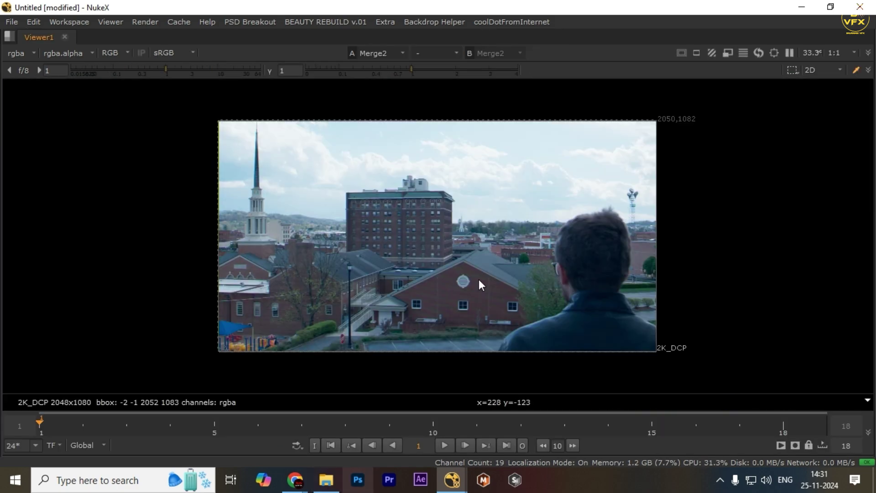
{"action": "scroll", "coordinate": [476, 176], "scroll_direction": "up", "scroll_amount": 4}
{"action": "scroll", "coordinate": [388, 285], "scroll_direction": "up", "scroll_amount": 3}
{"action": "left_click_drag", "start_coordinate": [309, 183], "coordinate": [612, 295]}
{"action": "scroll", "coordinate": [475, 173], "scroll_direction": "up", "scroll_amount": 4}
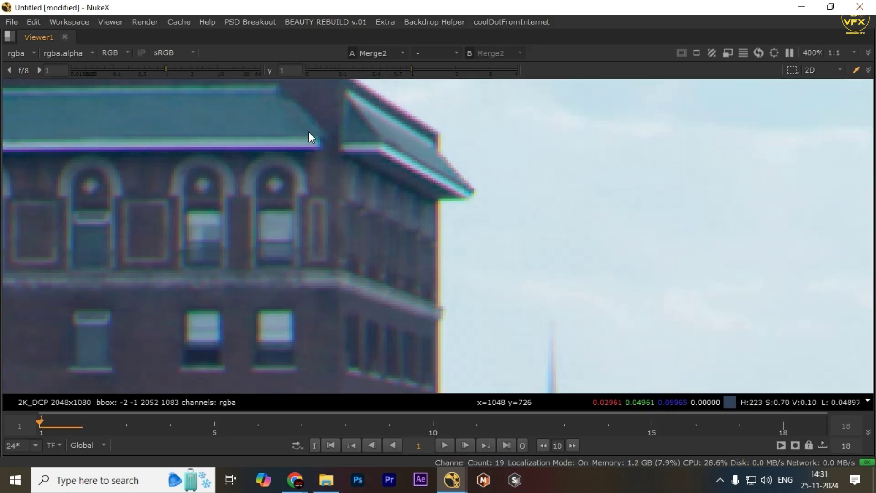
{"action": "scroll", "coordinate": [608, 251], "scroll_direction": "down", "scroll_amount": 6}
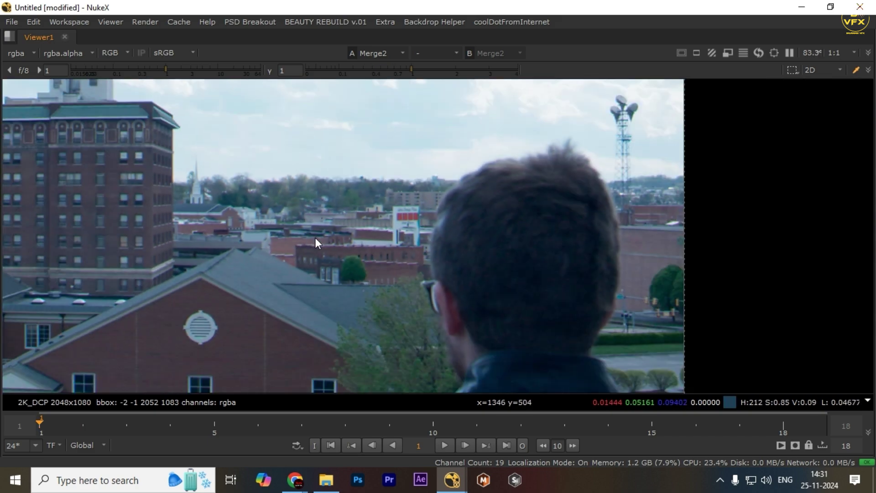
{"action": "middle_click_drag", "start_coordinate": [315, 238], "coordinate": [475, 247]}
{"action": "key", "text": "f"}
{"action": "key", "text": "space"}
{"action": "scroll", "coordinate": [391, 368], "scroll_direction": "up", "scroll_amount": 1}
{"action": "middle_click_drag", "start_coordinate": [391, 368], "coordinate": [290, 421]}
{"action": "scroll", "coordinate": [291, 421], "scroll_direction": "down", "scroll_amount": 2}
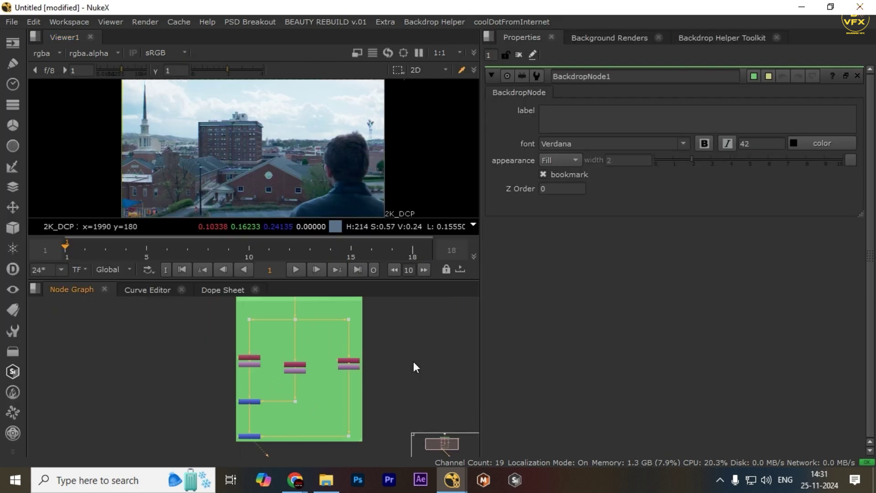
{"action": "left_click_drag", "start_coordinate": [414, 362], "coordinate": [232, 442]}
{"action": "key", "text": "space"}
{"action": "left_click_drag", "start_coordinate": [173, 318], "coordinate": [423, 434]}
{"action": "scroll", "coordinate": [458, 312], "scroll_direction": "down", "scroll_amount": 1}
{"action": "middle_click_drag", "start_coordinate": [458, 312], "coordinate": [470, 283]}
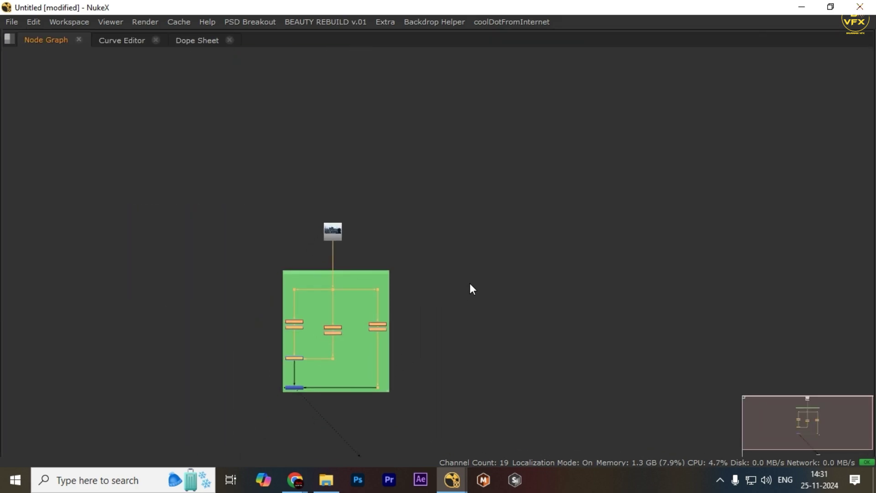
{"action": "left_click_drag", "start_coordinate": [483, 274], "coordinate": [236, 390]}
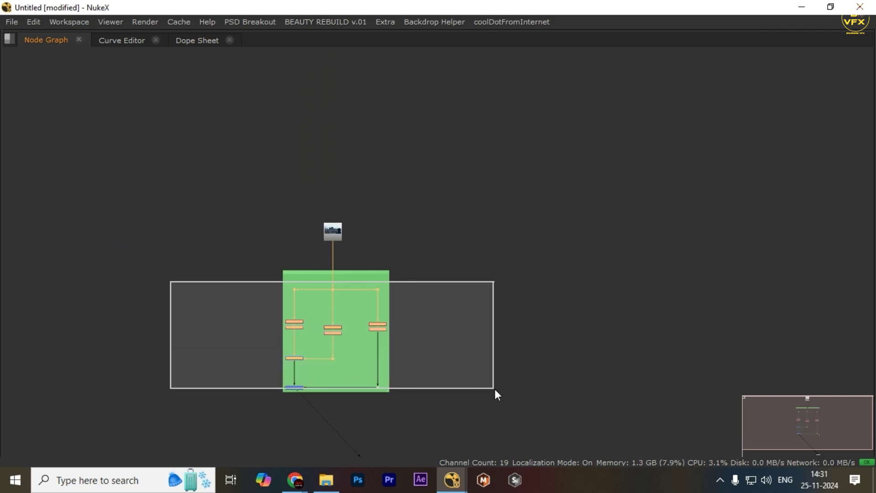